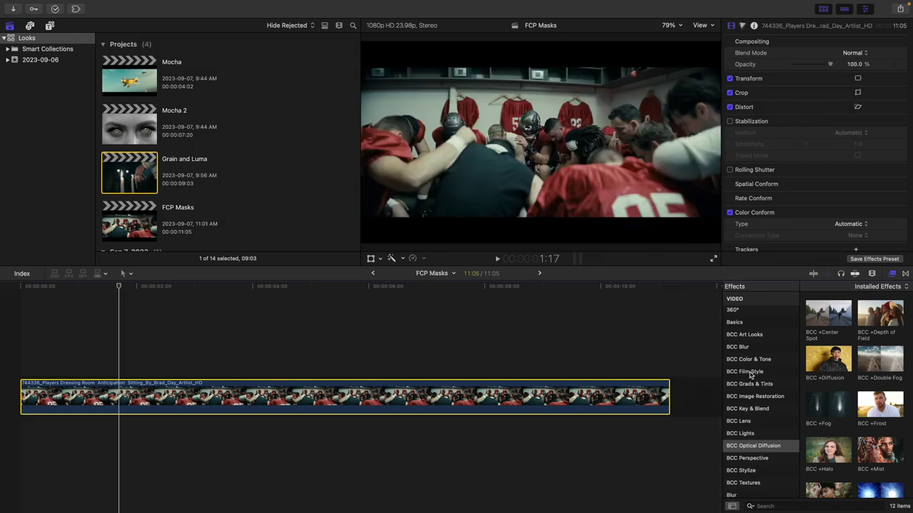
Step: Apply BCC +Looks from the BCC Film Style category to the locker-room football clip
left_click(745, 372)
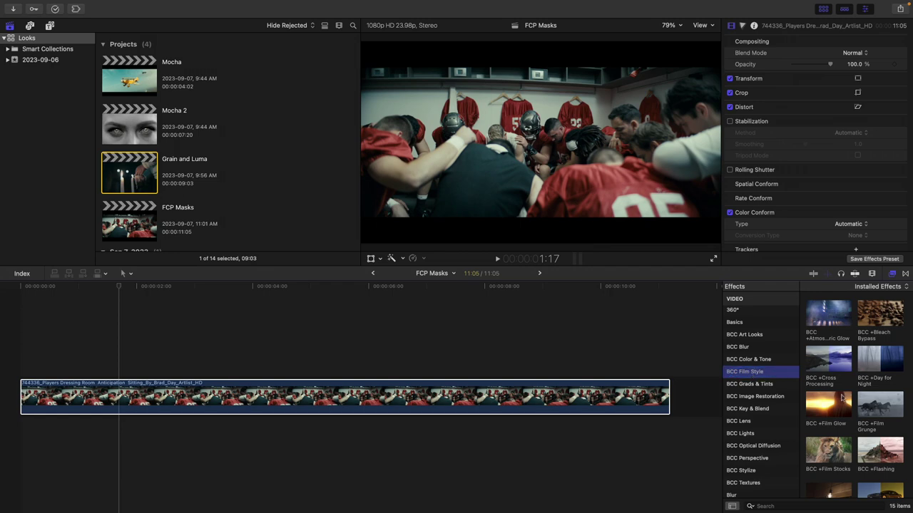
scroll(855, 393, "down", 3)
left_click(875, 383)
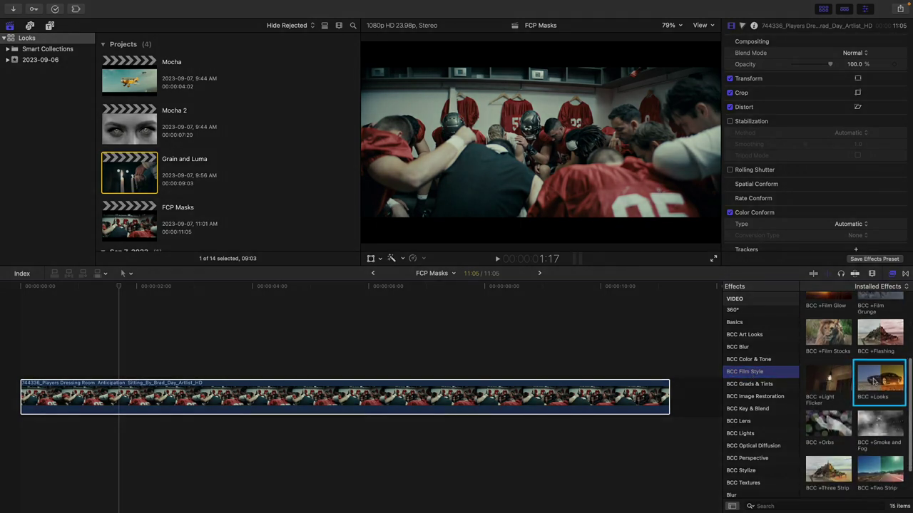
left_click_drag(874, 383, 612, 408)
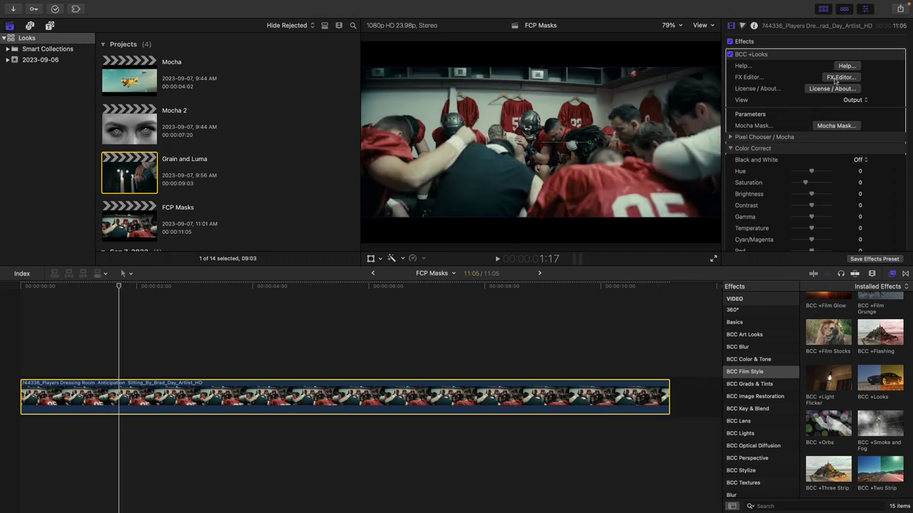
Step: In the FX Editor, show Black/White Looks presets and preview them from 8mm B/W to Hicon Red
left_click(840, 77)
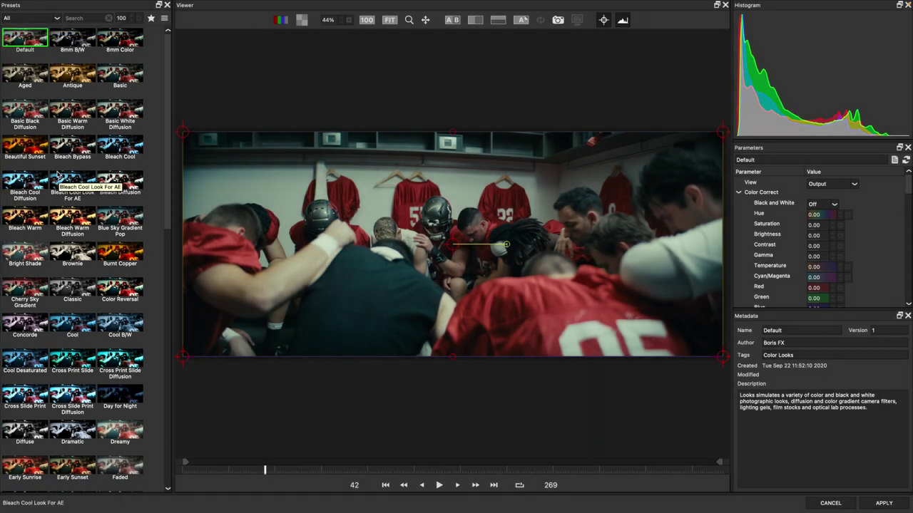
left_click(57, 18)
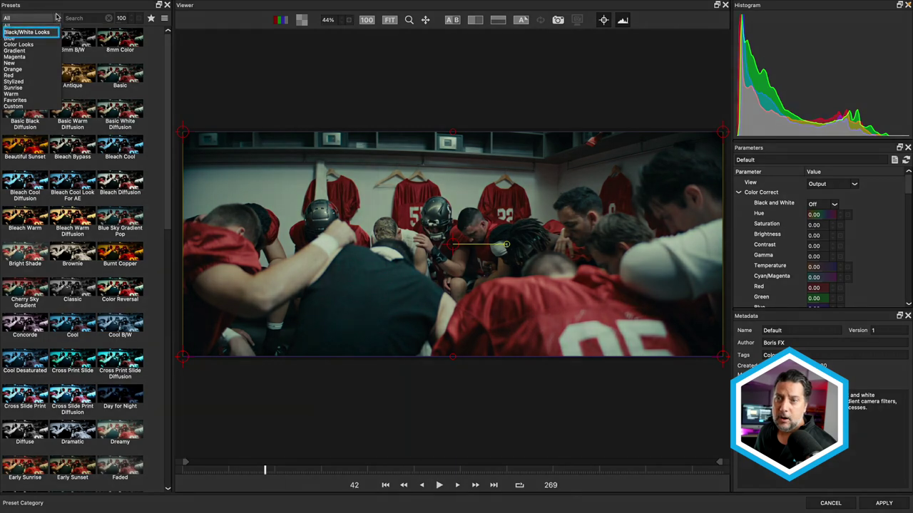
left_click(32, 32)
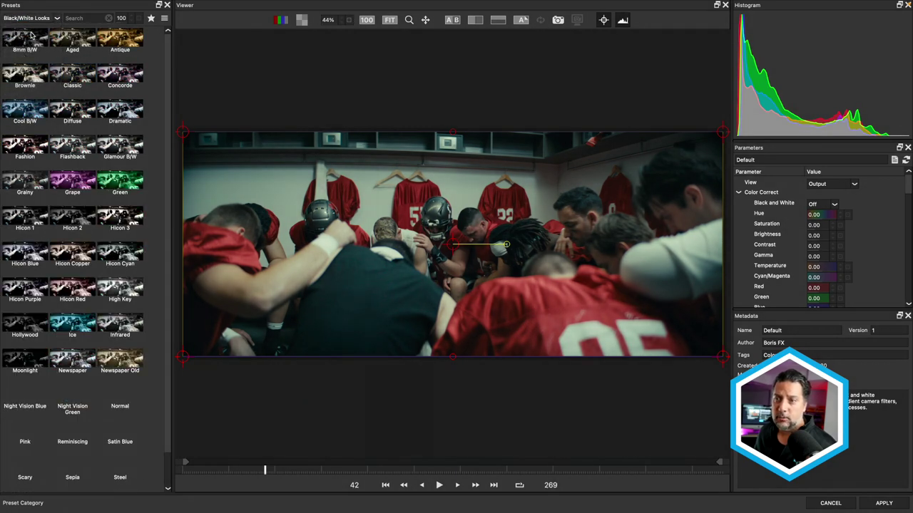
left_click(28, 37)
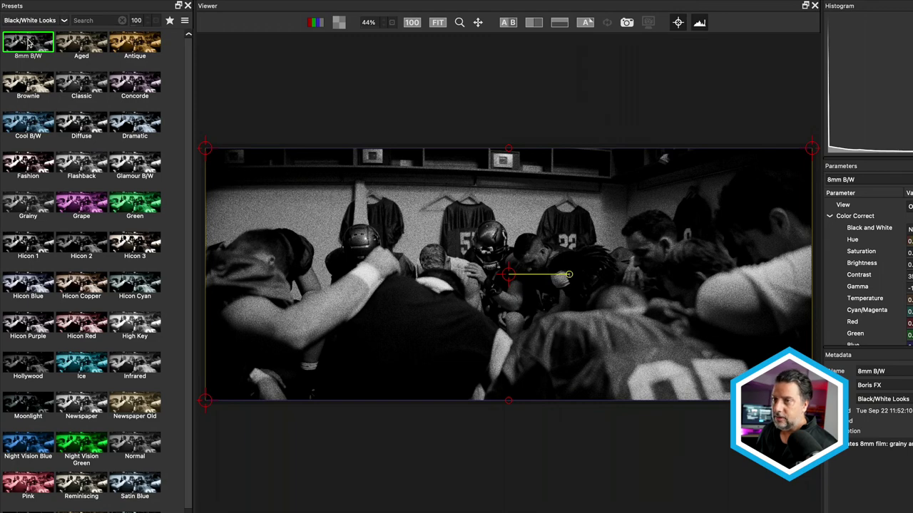
key("Right")
key("Right")
key("Down")
key("Down")
key("Down")
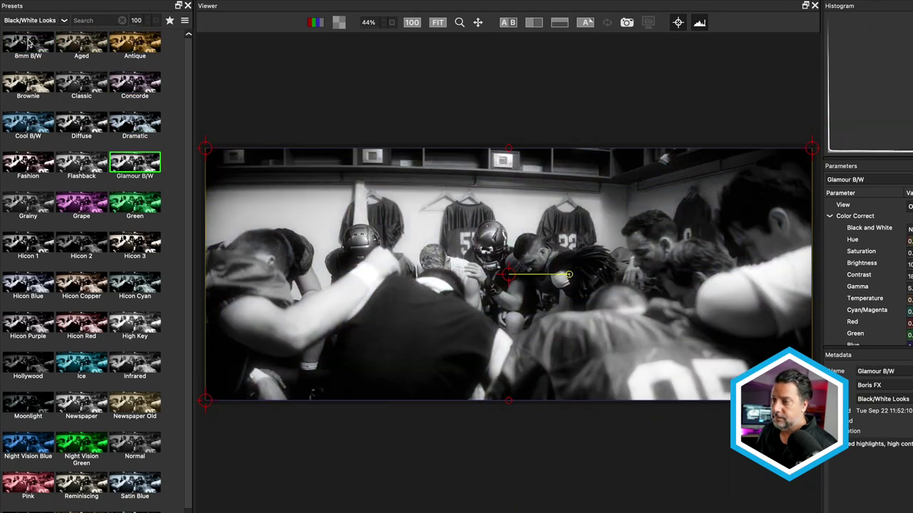
key("Down")
key("Down")
key("Left")
key("Down")
key("Down")
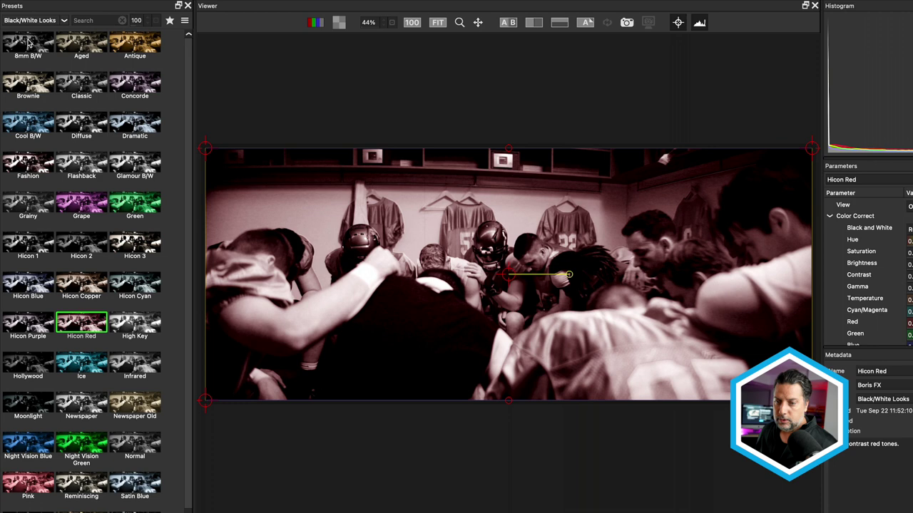
key("Down")
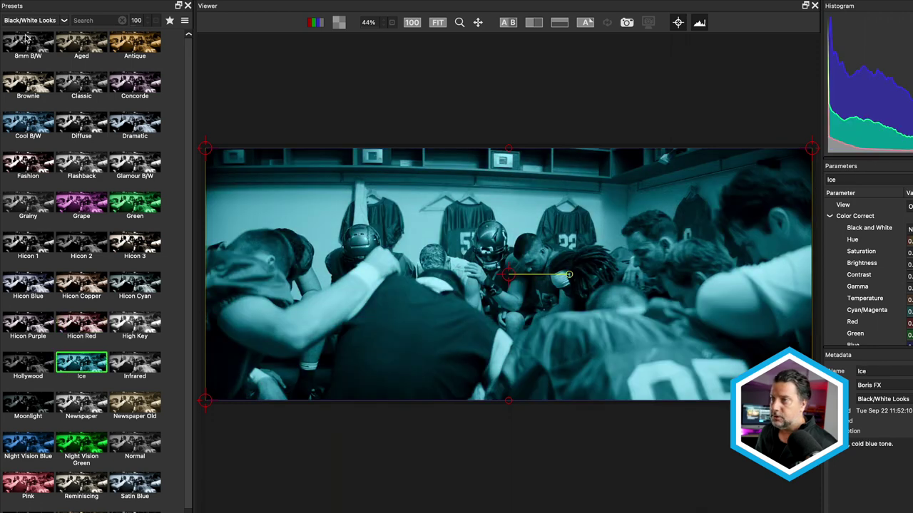
Step: Compare against the original with A|B split, try Infrared, then apply the Still Life 1 preset
left_click(508, 22)
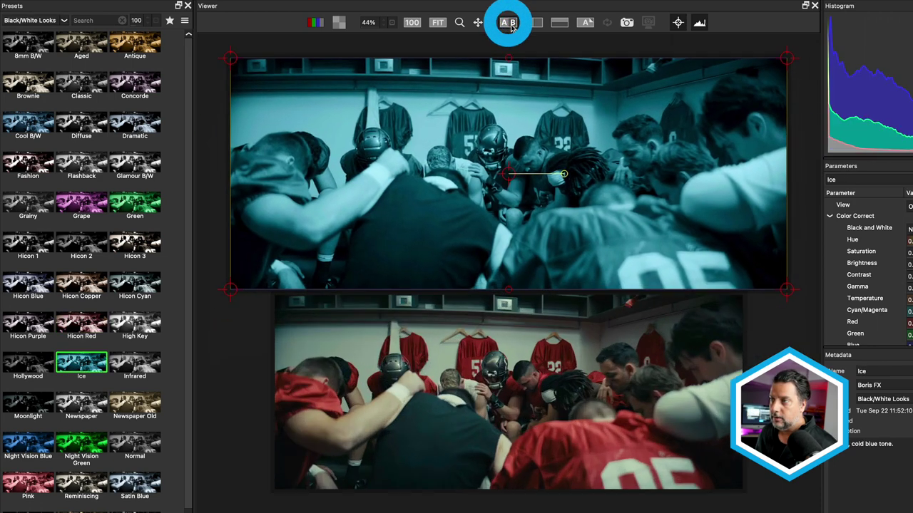
left_click(127, 361)
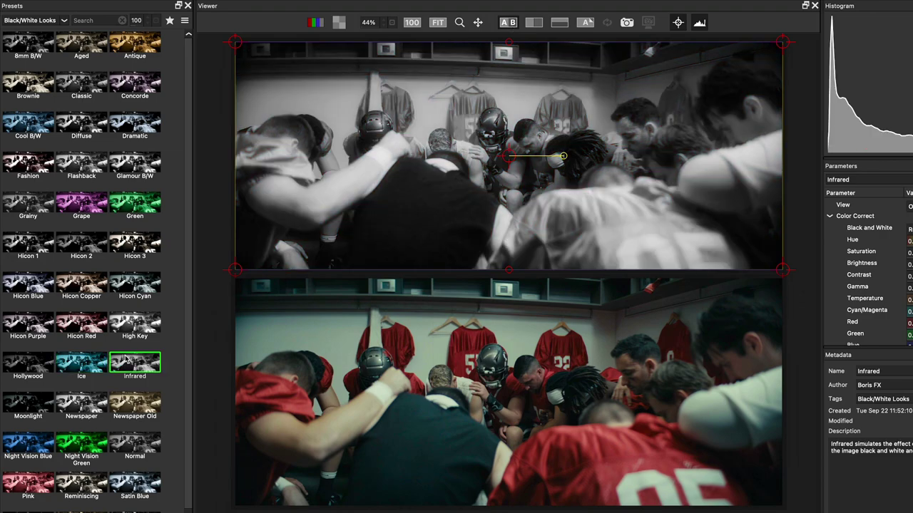
key("Right")
key("Right")
key("Right")
key("Right")
key("Right")
key("Right")
key("Right")
key("Right")
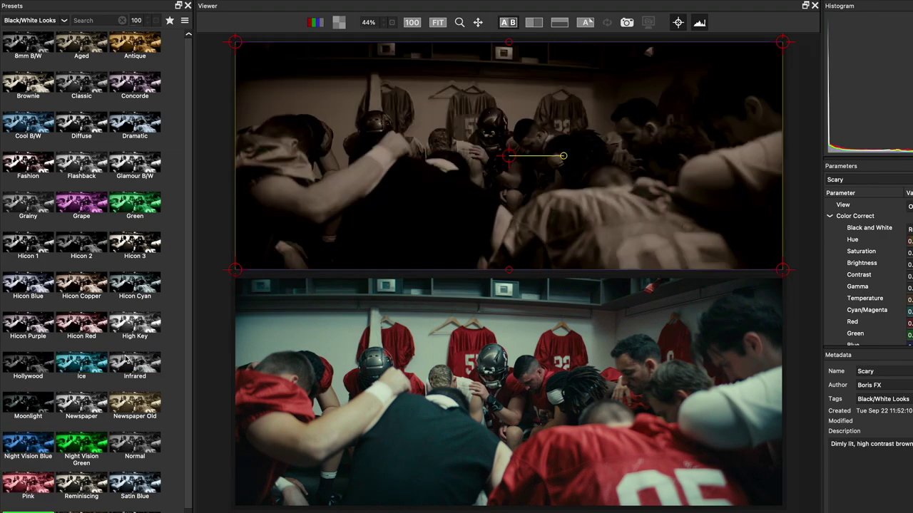
key("Right")
key("Right")
key("Right")
key("Right")
key("Right")
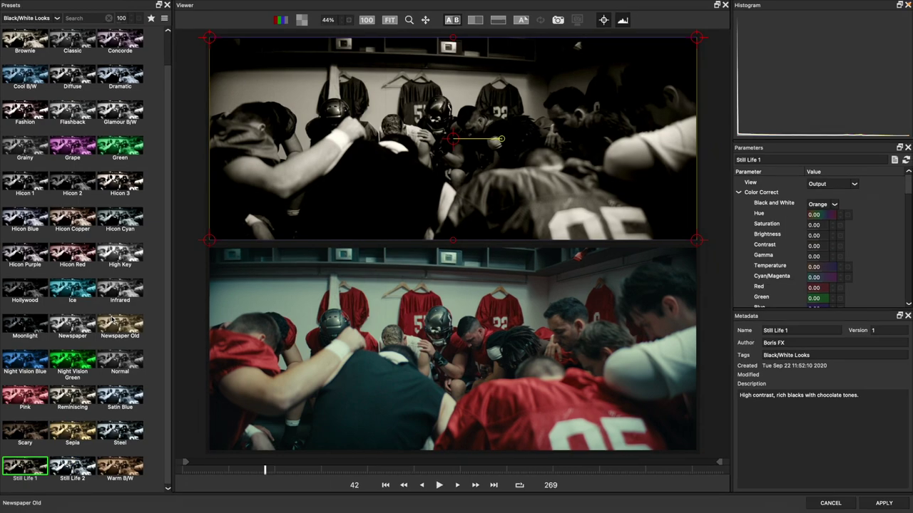
left_click(883, 503)
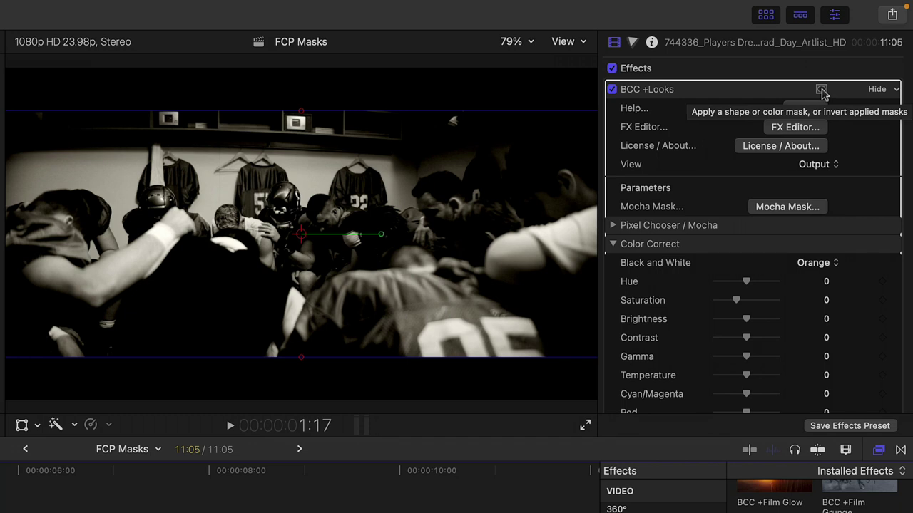
Step: Add a colour mask to the BCC +Looks effect from its mask menu
left_click(821, 91)
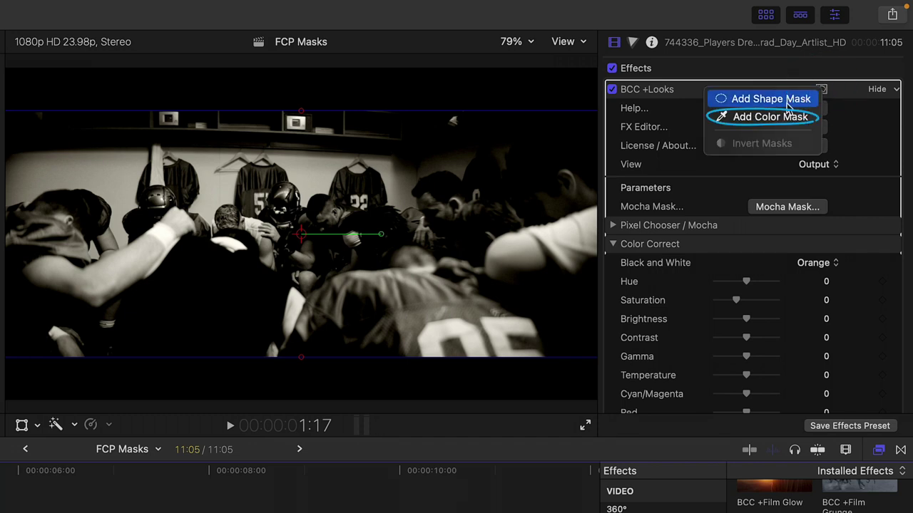
left_click(779, 117)
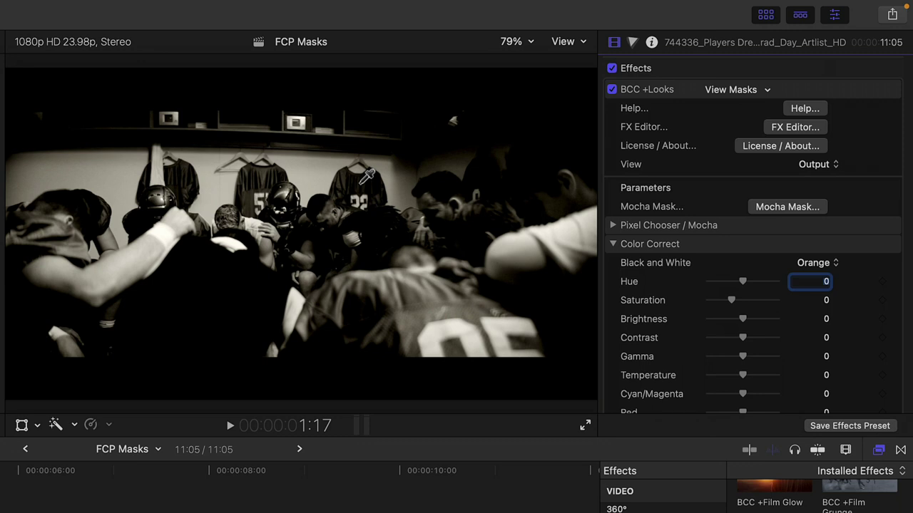
Step: Sample a red jersey, then Shift-add four more jersey tones to the colour mask
left_click(362, 183)
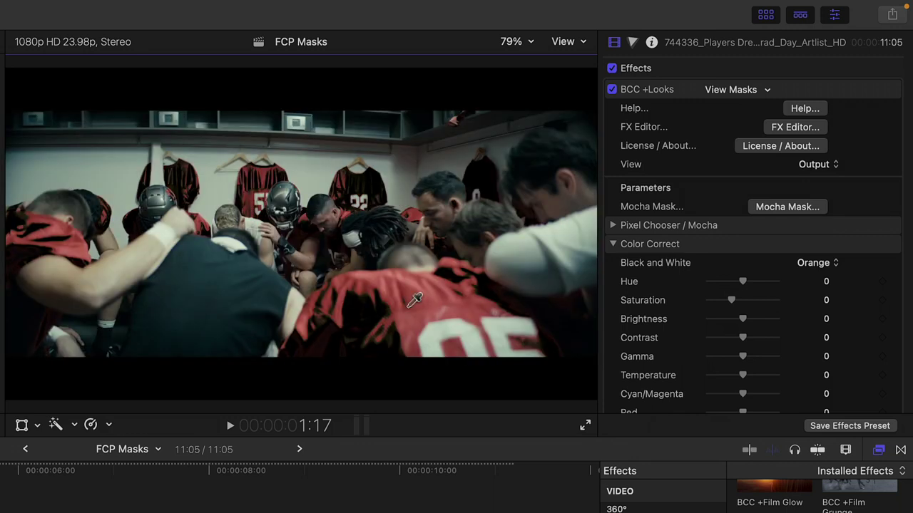
key("shift")
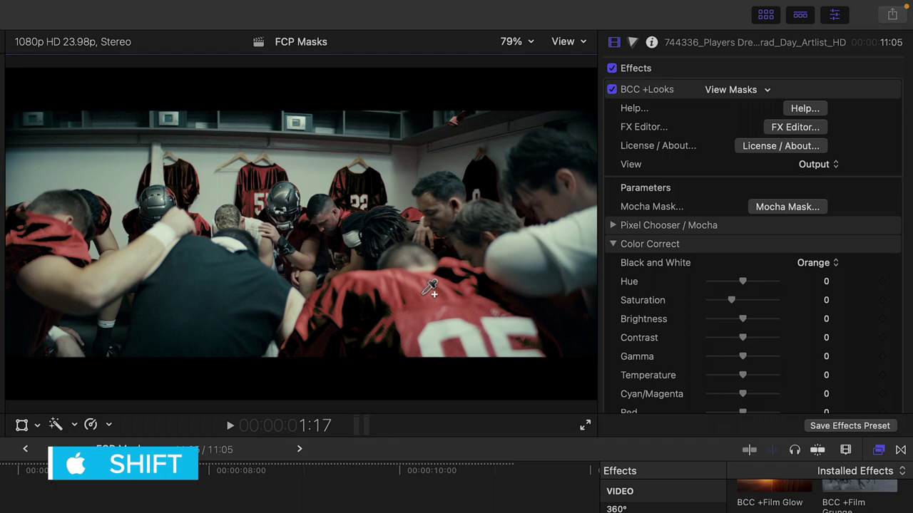
left_click(432, 287, "shift")
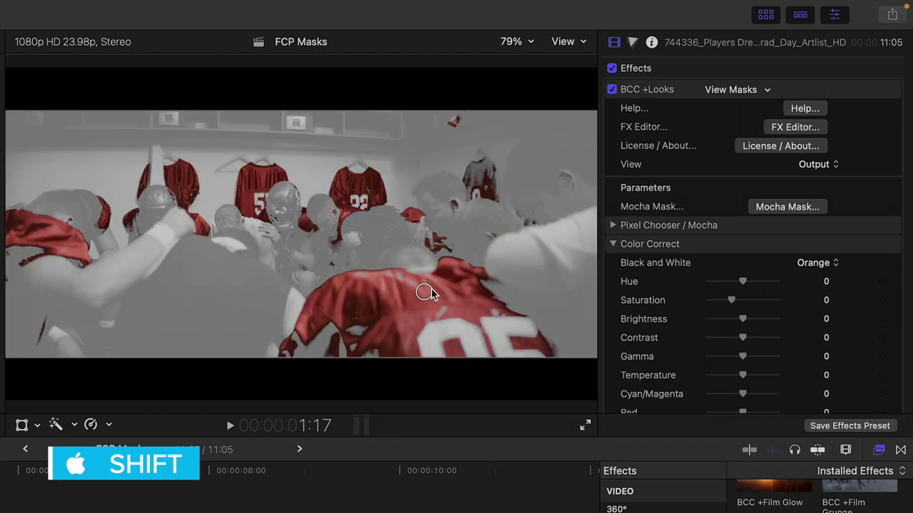
left_click(312, 343, "shift")
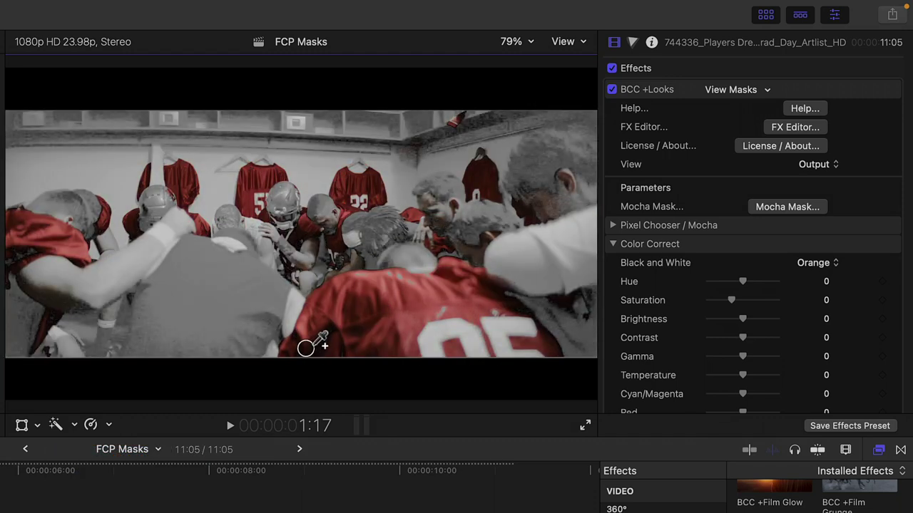
left_click(403, 276, "shift")
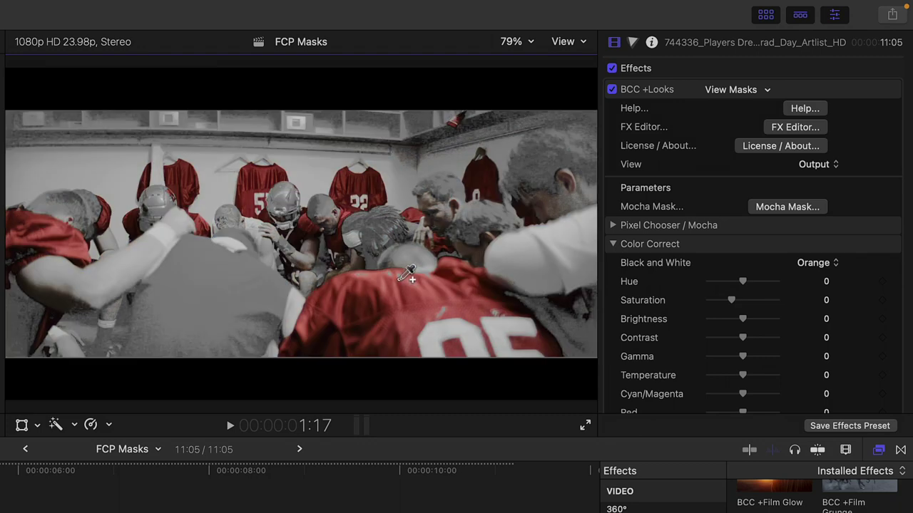
left_click(459, 322, "shift")
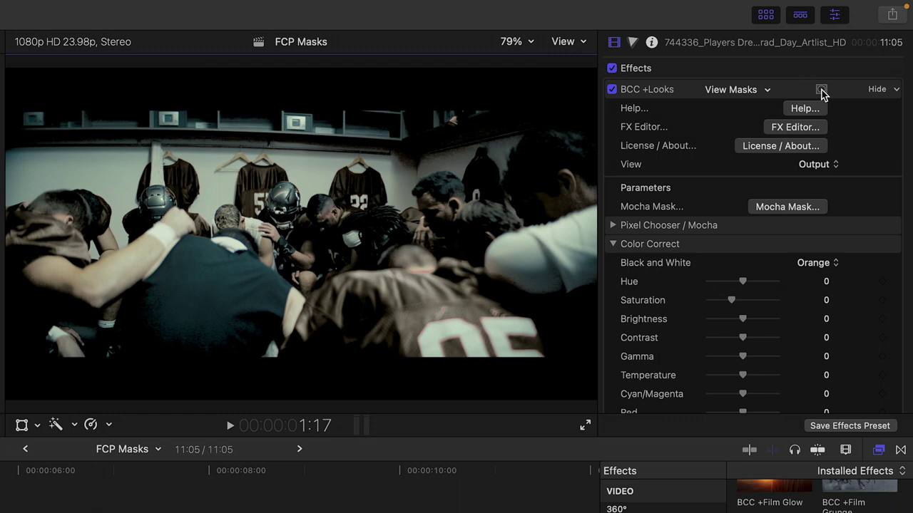
Step: Invert the mask so only the red jerseys keep colour, and subtract an unwanted tone
left_click(822, 91)
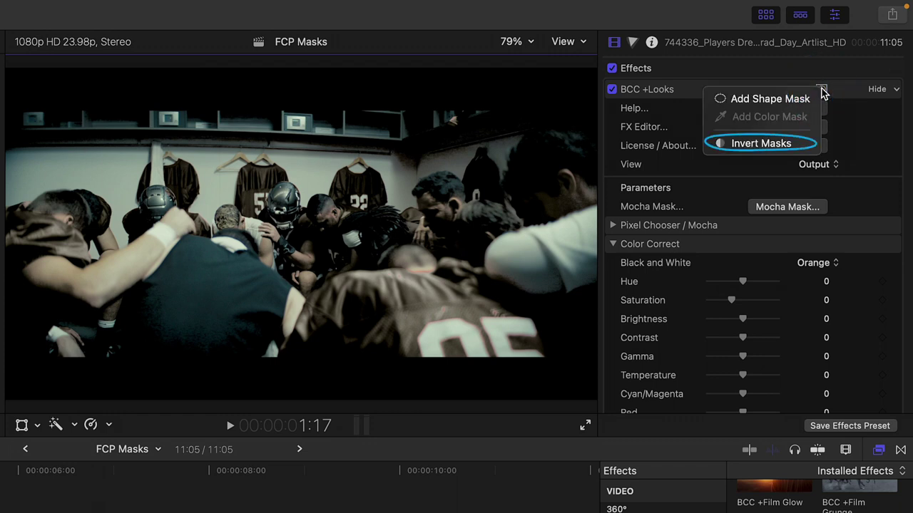
left_click(790, 145)
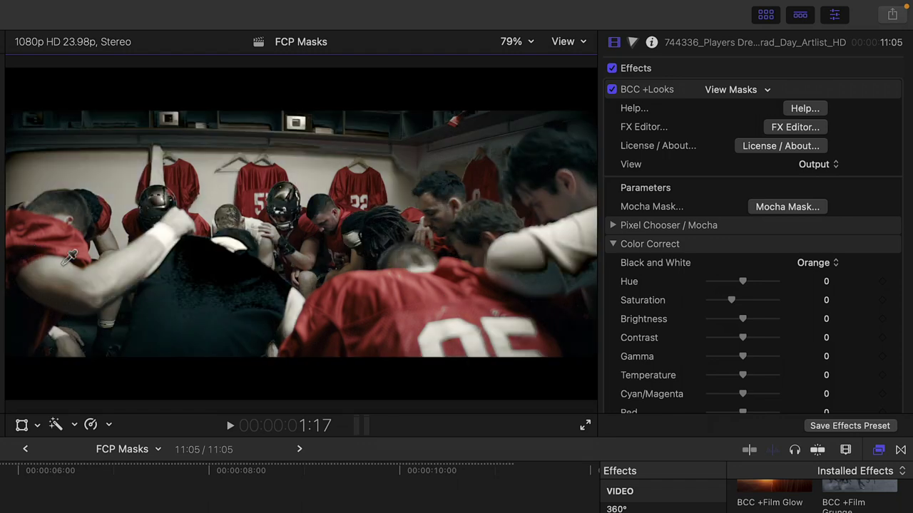
left_click(177, 305, "alt")
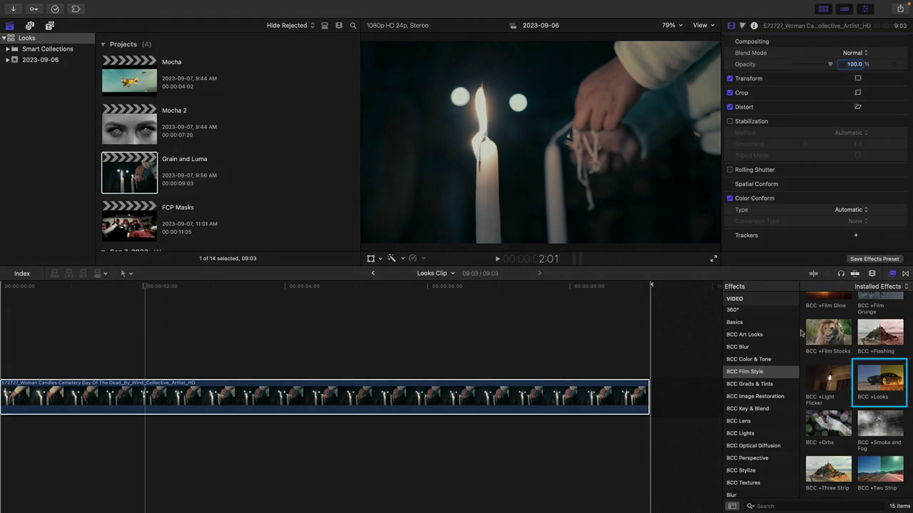
Step: Drag BCC +Looks from the Effects browser onto the candle clip
left_click_drag(880, 379, 629, 406)
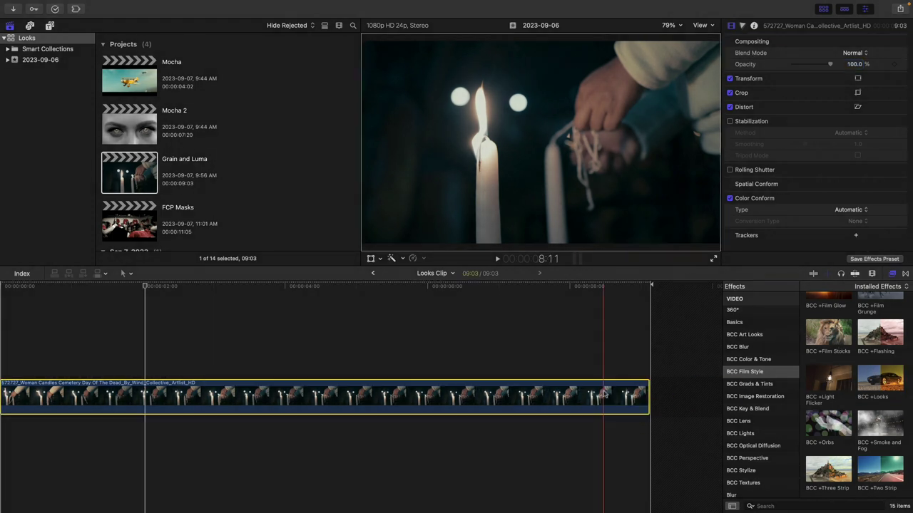
Step: In the FX Editor's Black/White Looks presets, browse from a high-contrast look to Newspaper
left_click(848, 77)
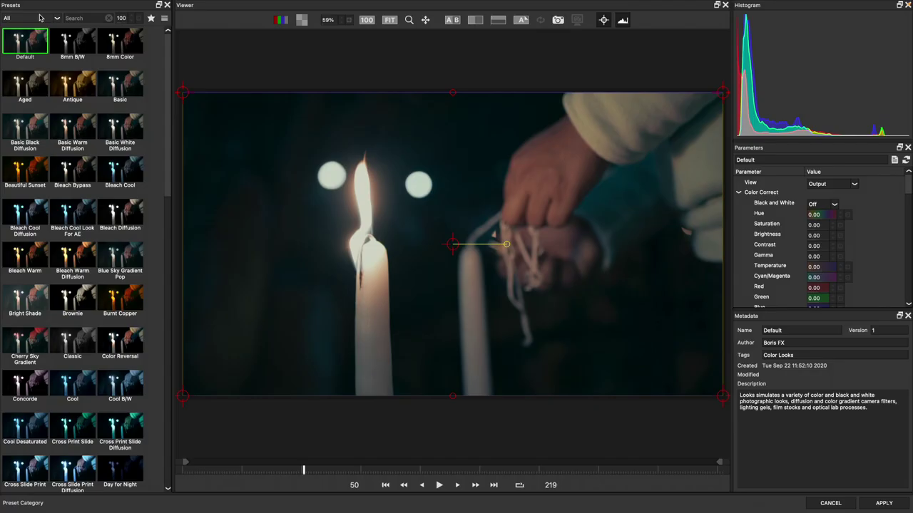
left_click(41, 18)
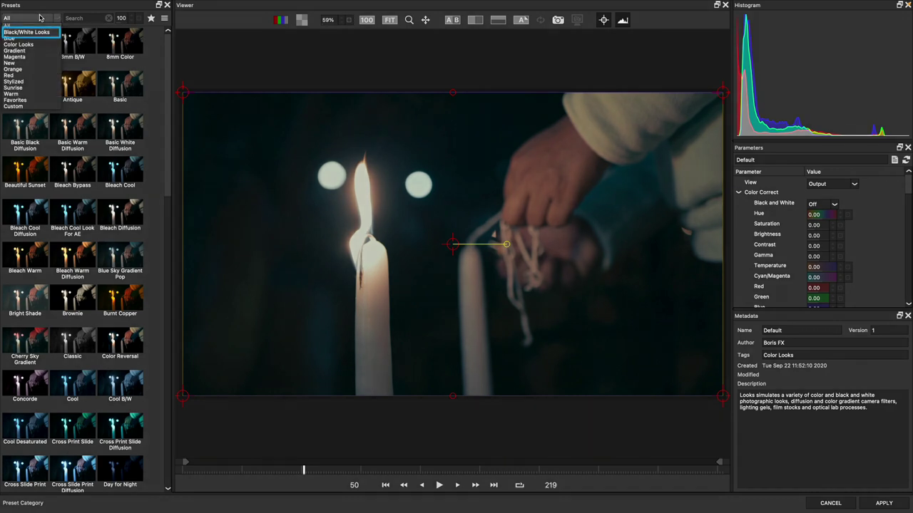
left_click(38, 32)
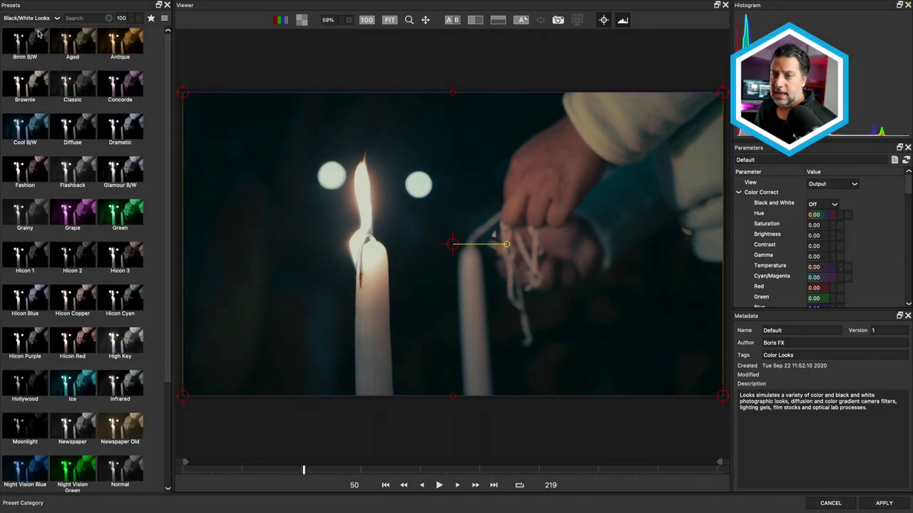
left_click(72, 342)
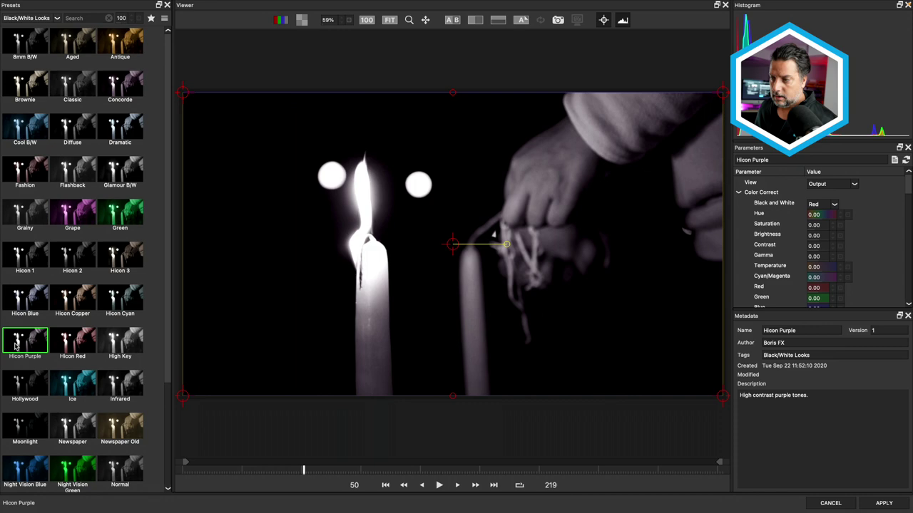
key("Right")
key("Down")
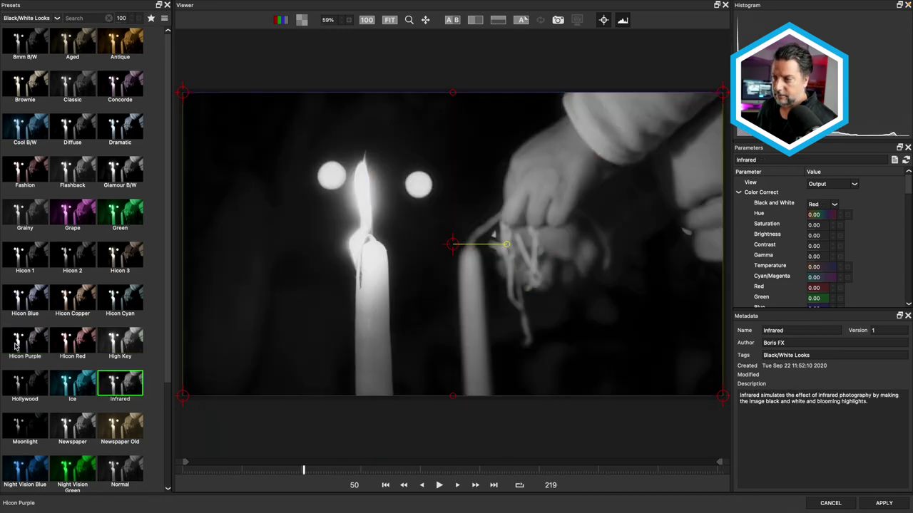
key("Left")
key("Left")
key("Down")
key("Down")
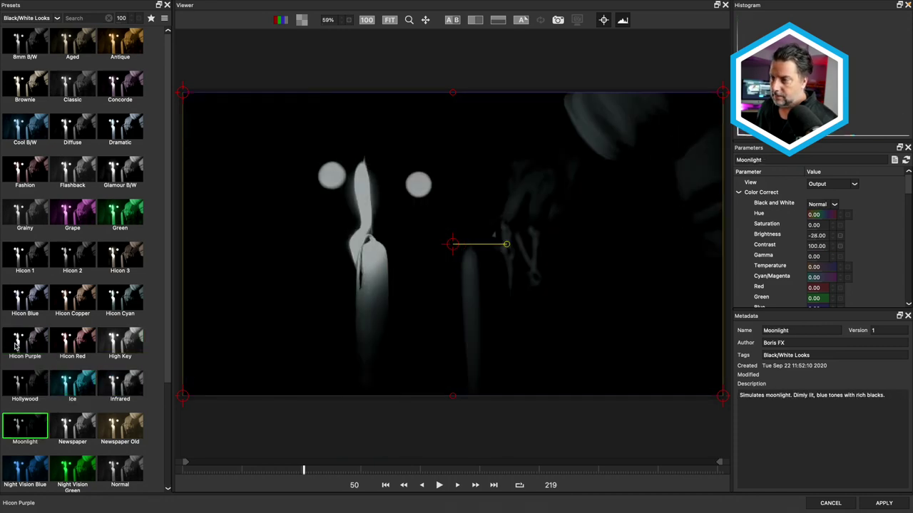
key("Right")
key("Up")
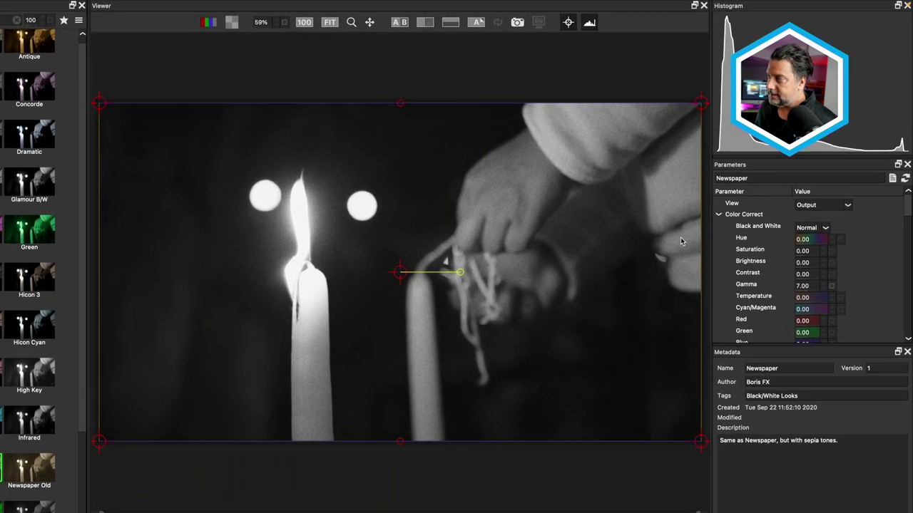
Step: Disable the Newspaper look's Grain and apply it to the candle clip
scroll(799, 237, "down", 3)
scroll(768, 297, "down", 10)
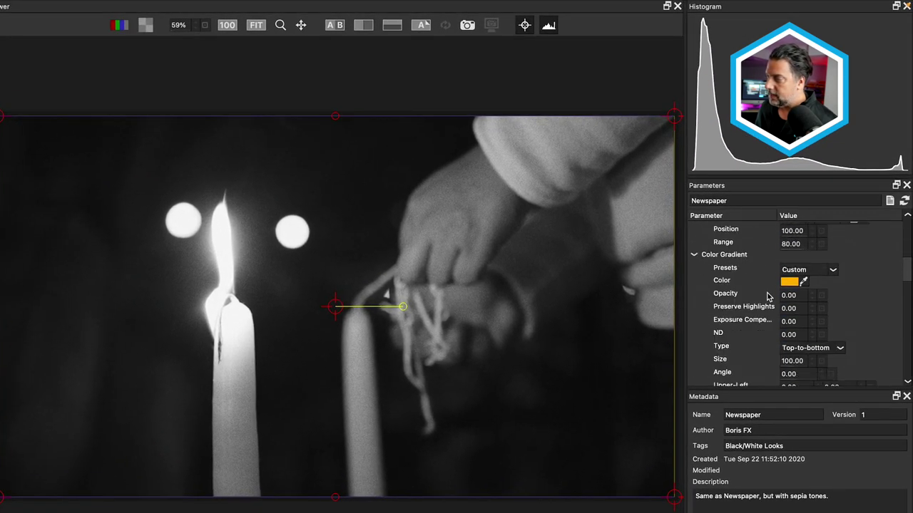
scroll(768, 297, "down", 5)
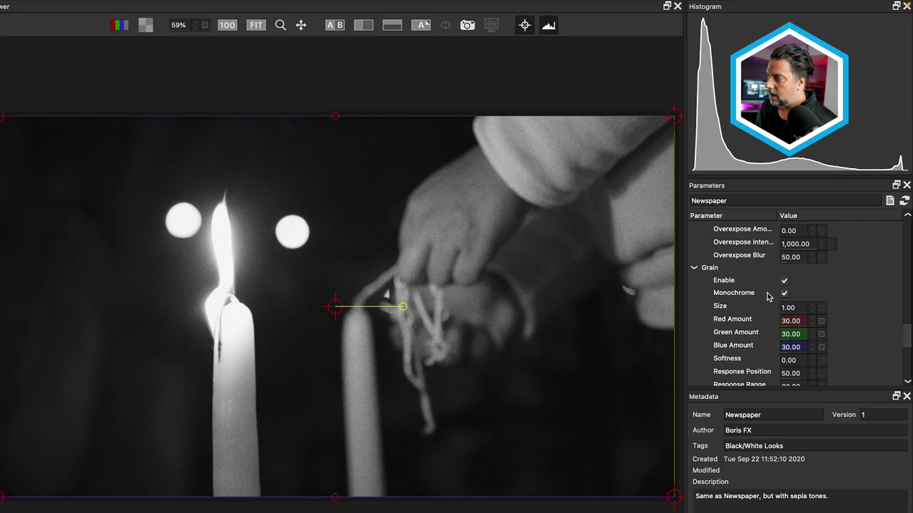
left_click(732, 274)
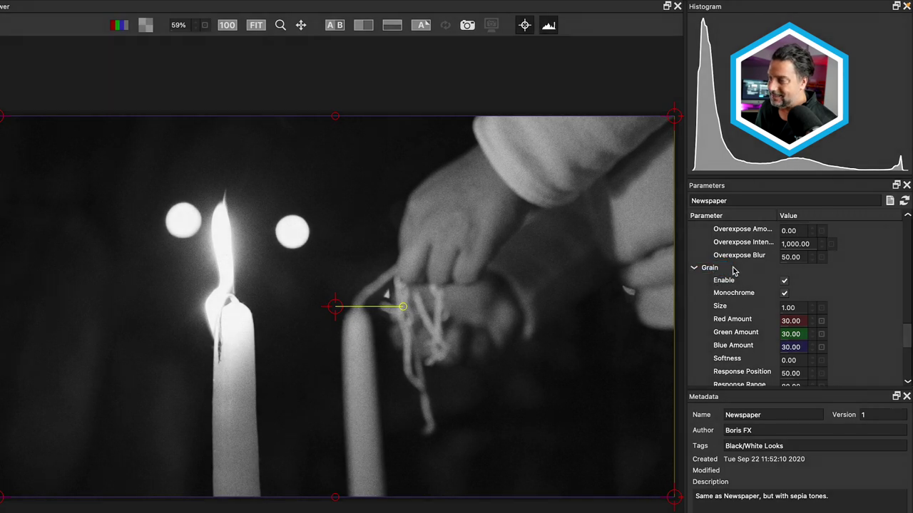
left_click(785, 282)
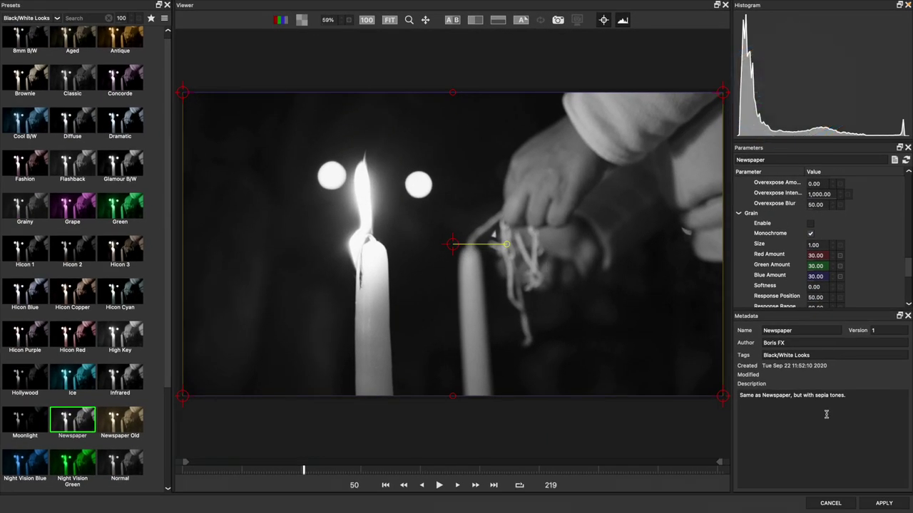
left_click(883, 503)
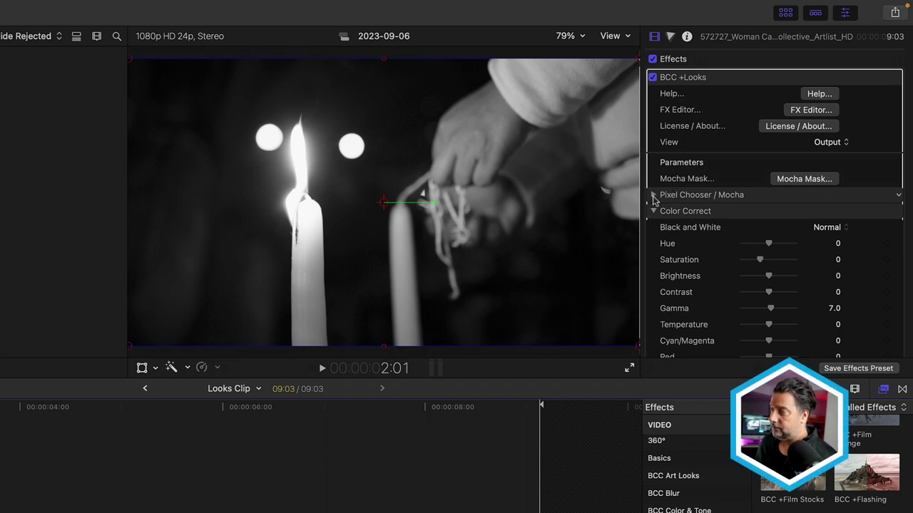
Step: Expand the Pixel Chooser / Mocha group and its Matte options for BCC +Looks
left_click(655, 197)
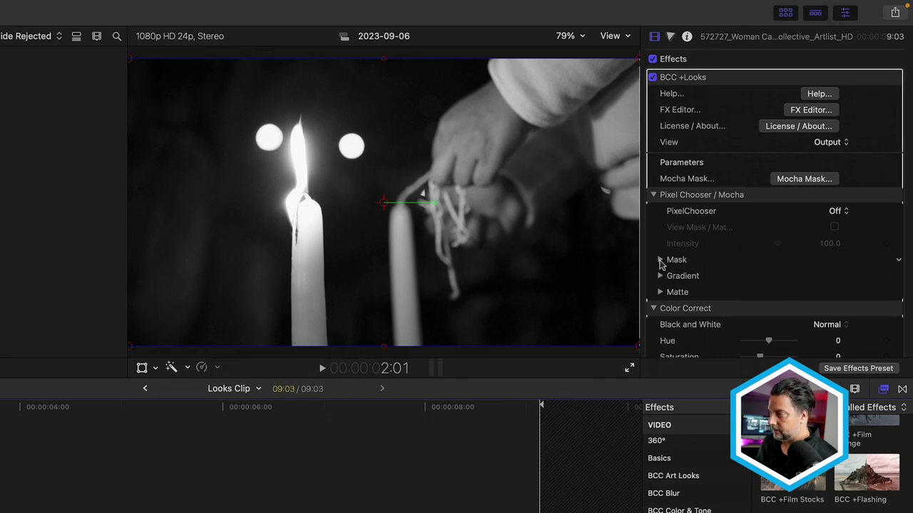
left_click(660, 293)
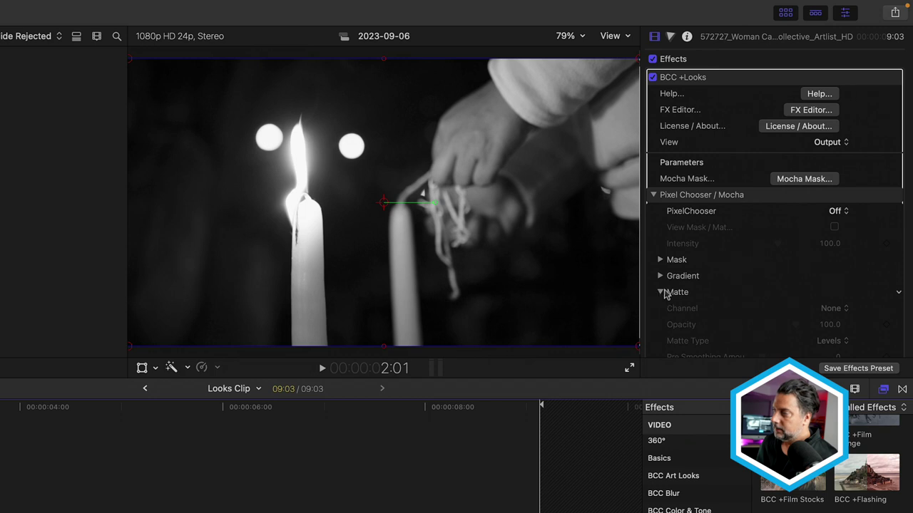
scroll(688, 317, "down", 2)
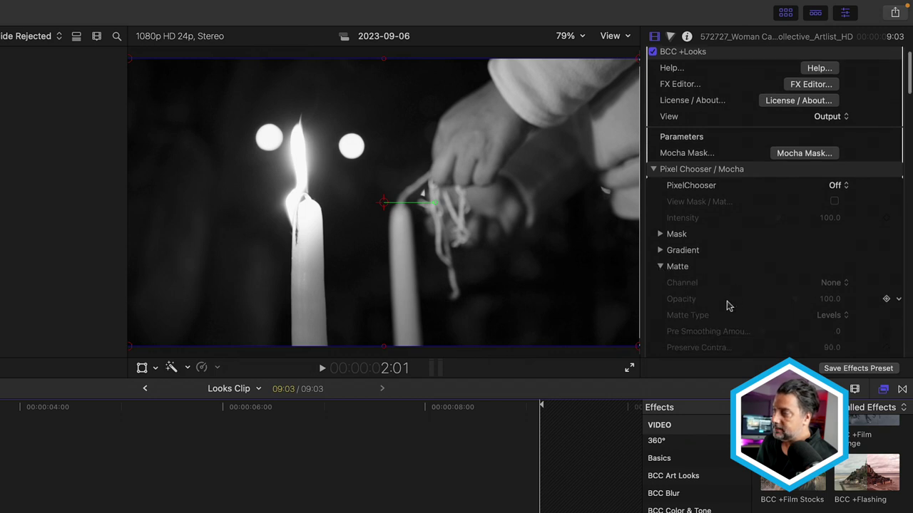
Step: Turn PixelChooser on, set Matte Channel to Luma, and enable View Mask / Matte
left_click(844, 185)
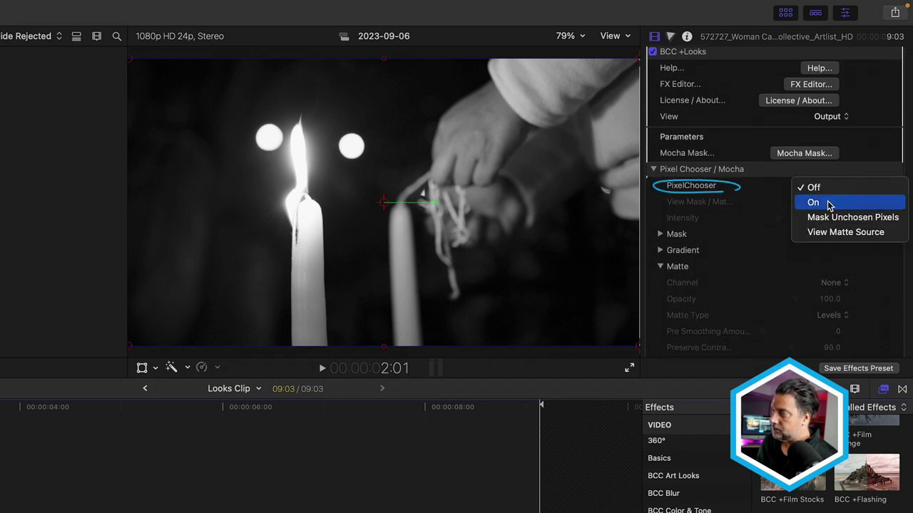
left_click(828, 204)
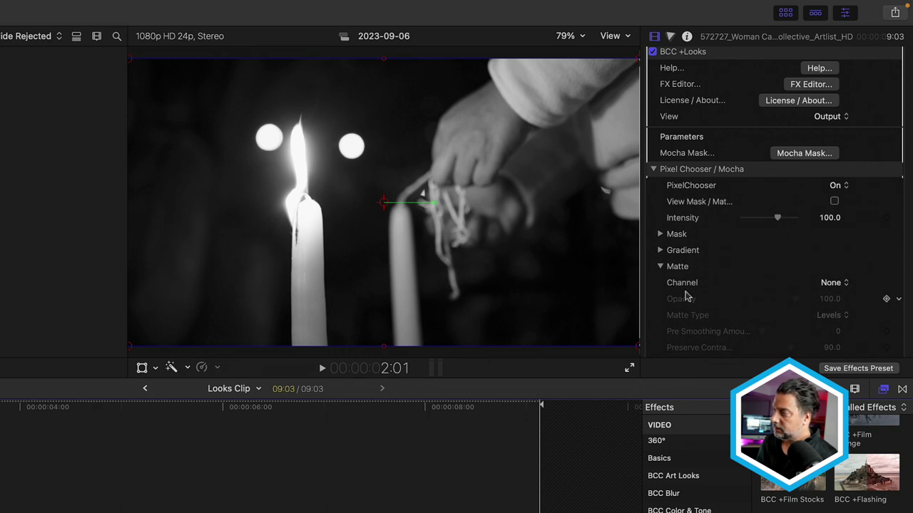
left_click(831, 283)
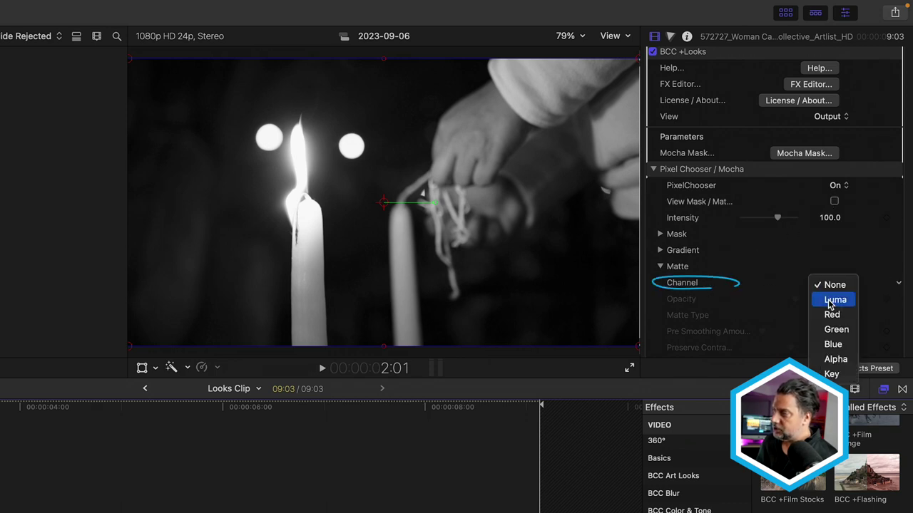
left_click(831, 300)
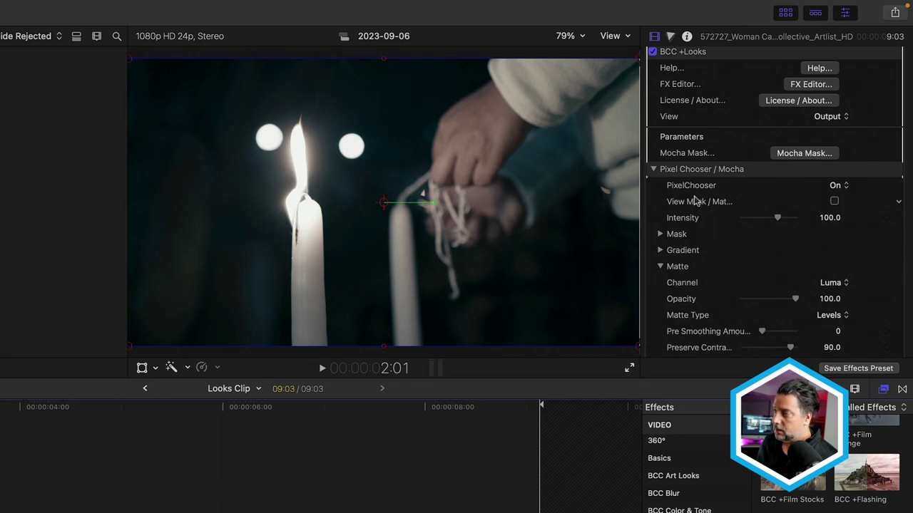
left_click(835, 202)
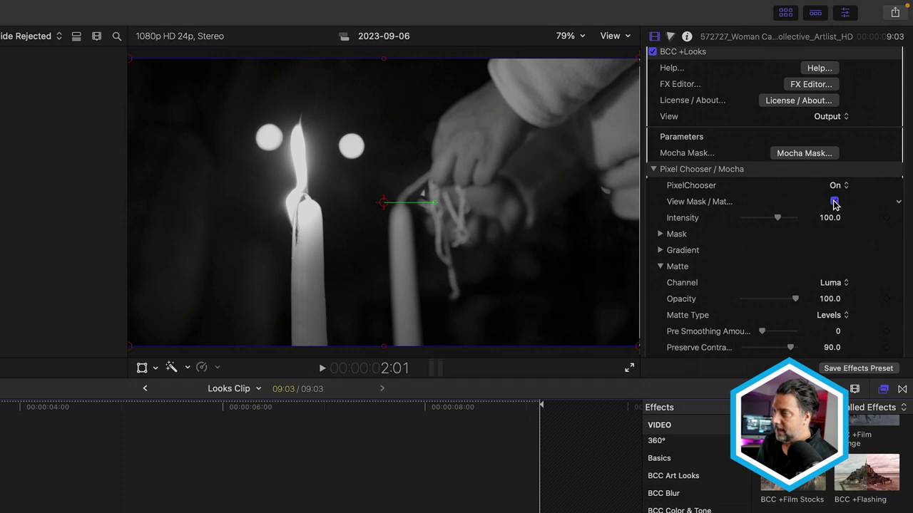
Step: Set the luma matte's Black Level to 34 and White Level to 134
scroll(739, 282, "down", 5)
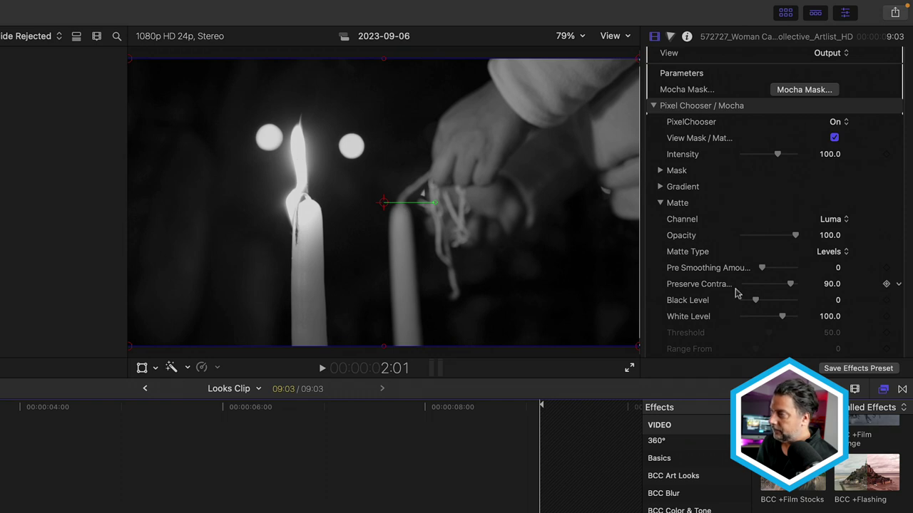
left_click_drag(756, 300, 765, 302)
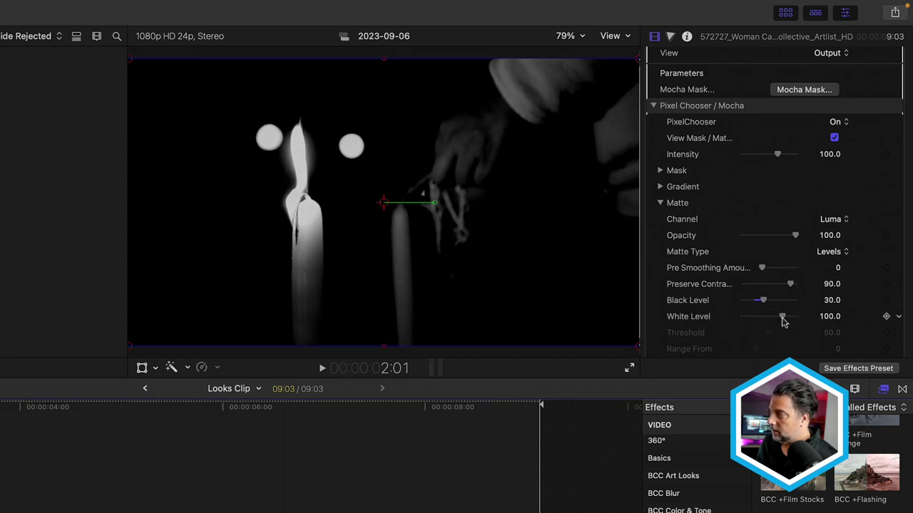
mouse_move(783, 321)
left_mouse_down()
mouse_move(792, 321)
mouse_move(767, 303)
left_mouse_up()
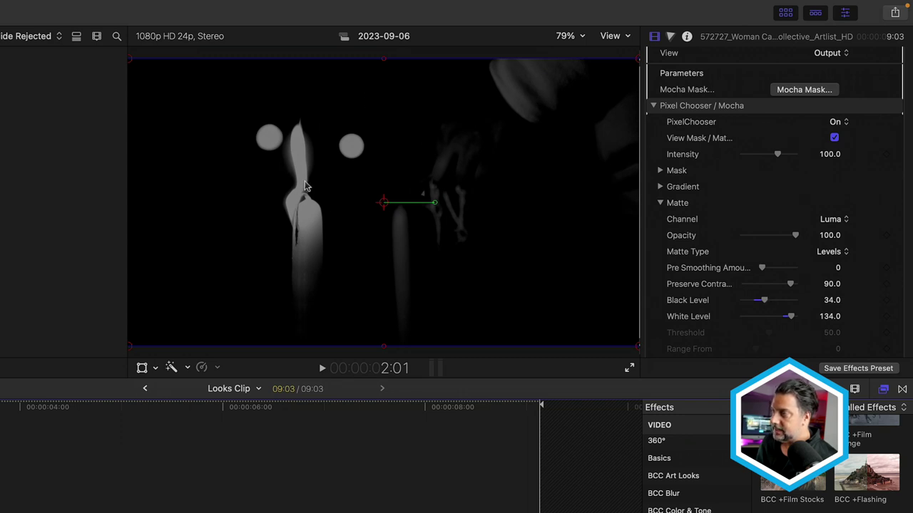
Step: Blur the luma matte to 8 and invert it
scroll(677, 236, "down", 15)
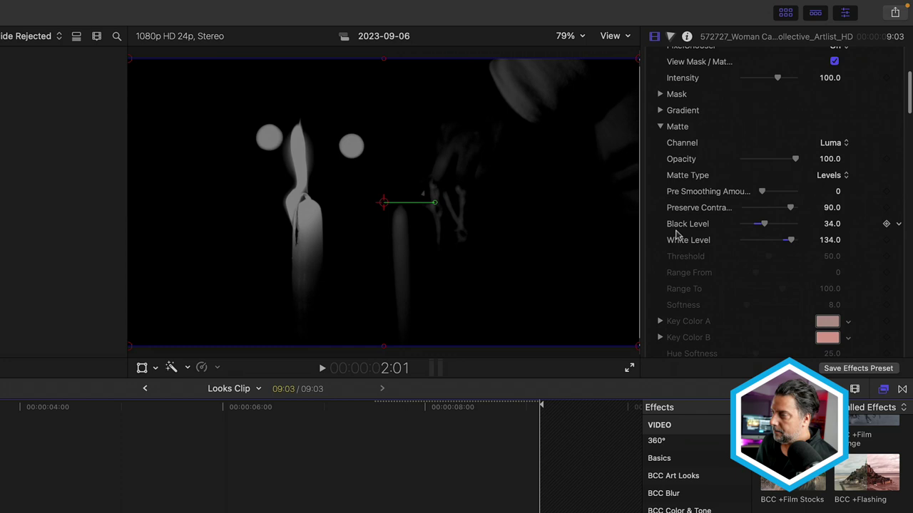
scroll(677, 236, "down", 1)
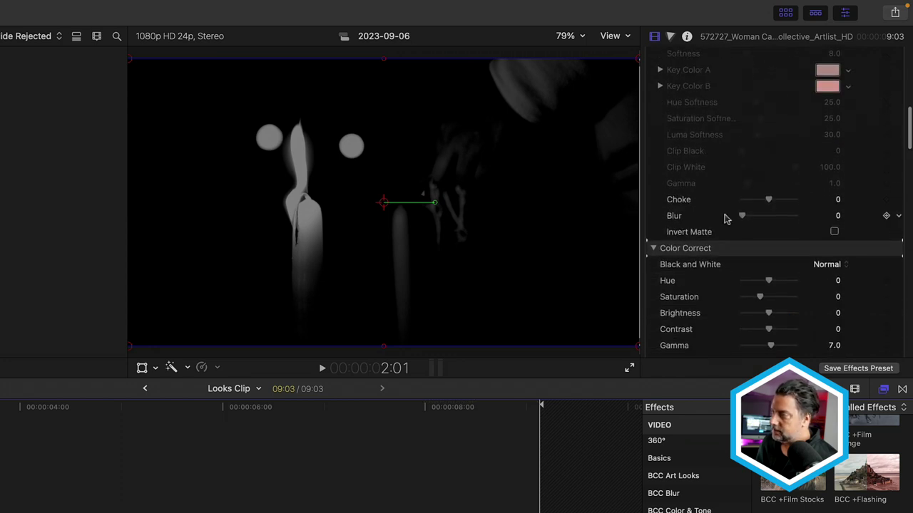
left_click_drag(744, 217, 752, 218)
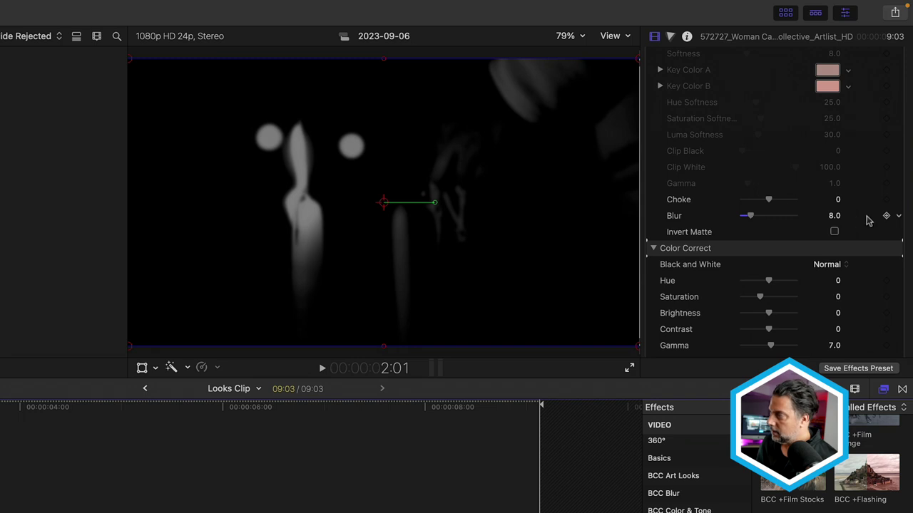
left_click(835, 232)
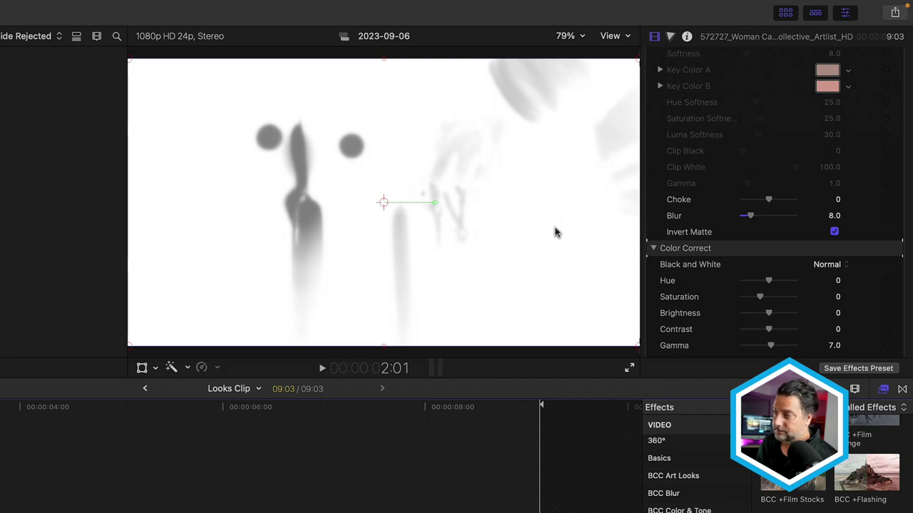
Step: Turn off View Mask / Matte and lower the matte's Black Level to about -14
scroll(752, 145, "up", 10)
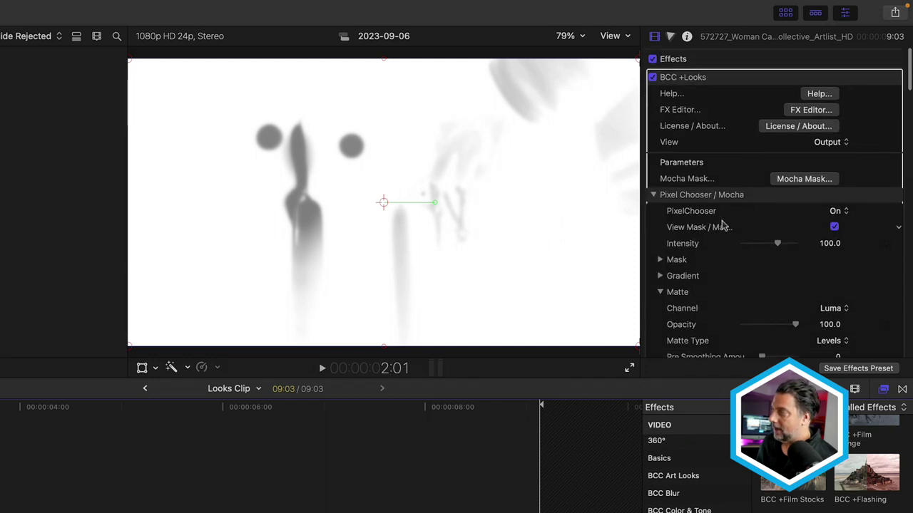
left_click(835, 227)
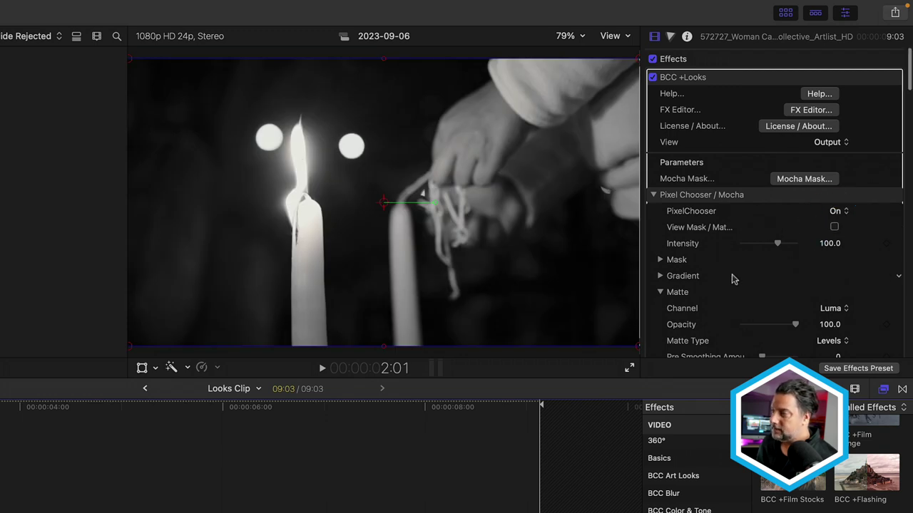
scroll(731, 257, "down", 5)
left_click_drag(763, 277, 750, 278)
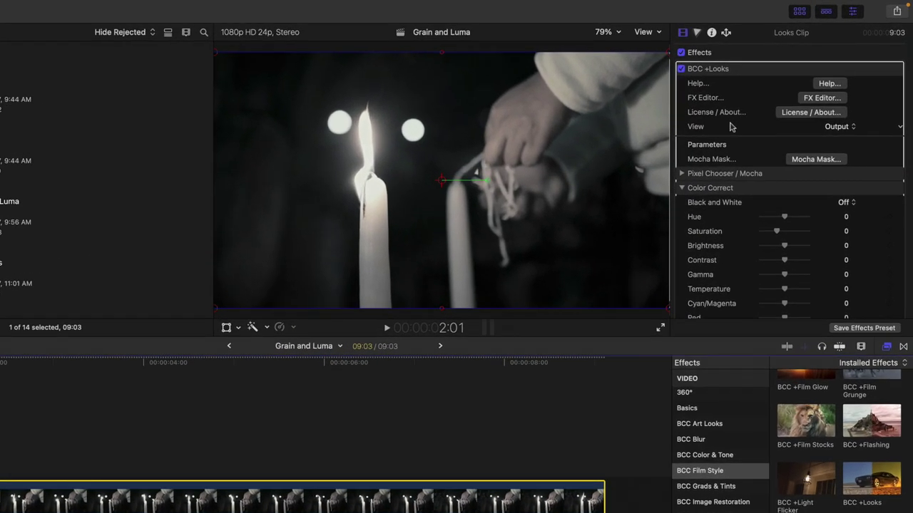
Step: Enable grain on the Candle look and raise the Red and Green grain amounts to 30
scroll(759, 82, "down", 5)
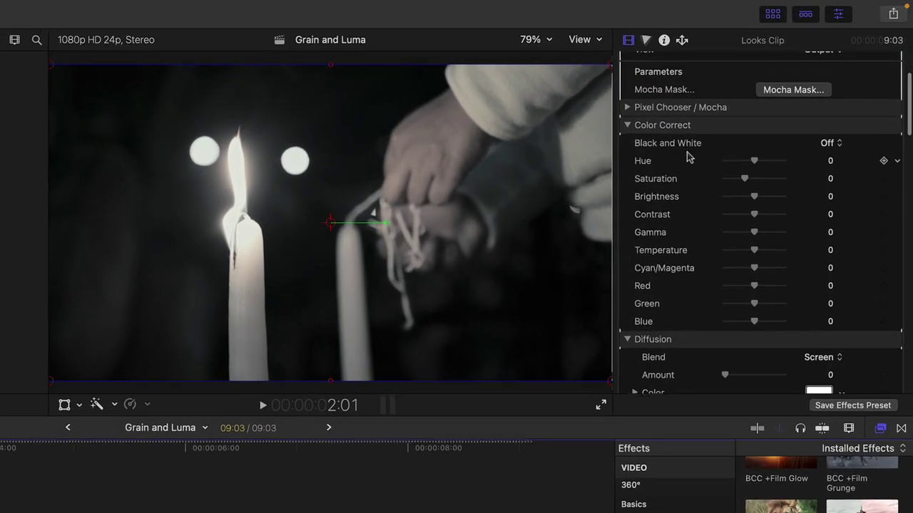
scroll(677, 165, "down", 15)
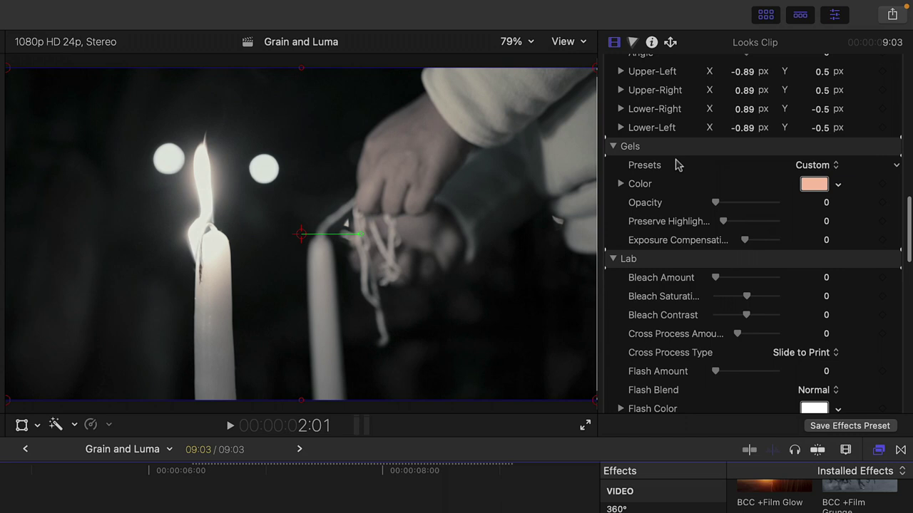
scroll(678, 165, "down", 5)
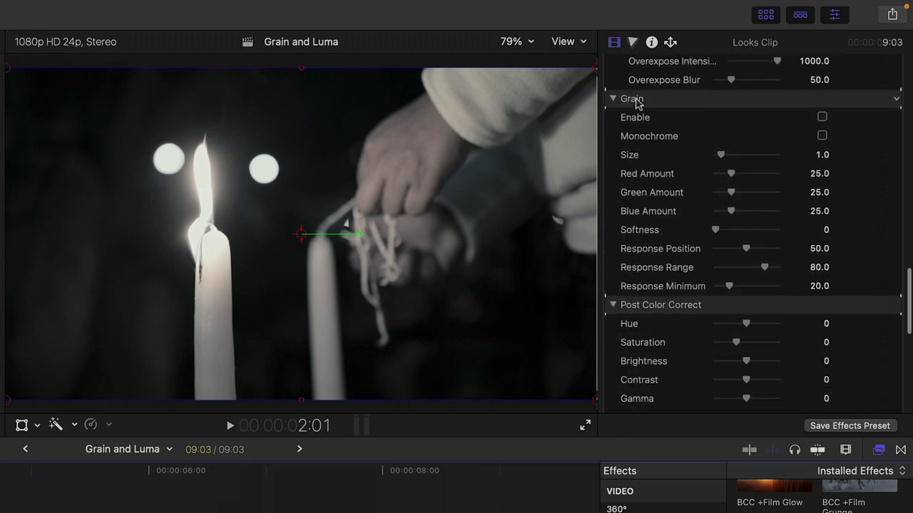
left_click(822, 117)
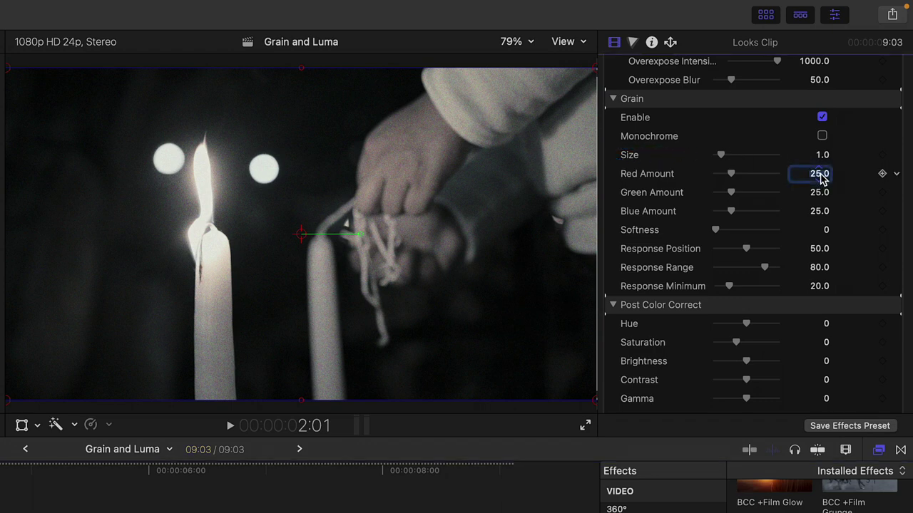
type("3")
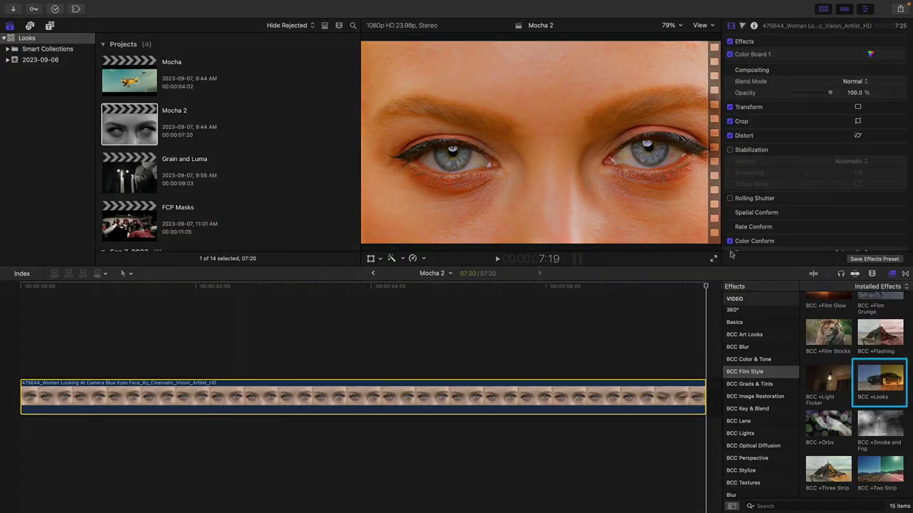
Step: Apply BCC +Looks to the Mocha 2 eyes clip and open its FX Editor
left_click_drag(879, 378, 592, 399)
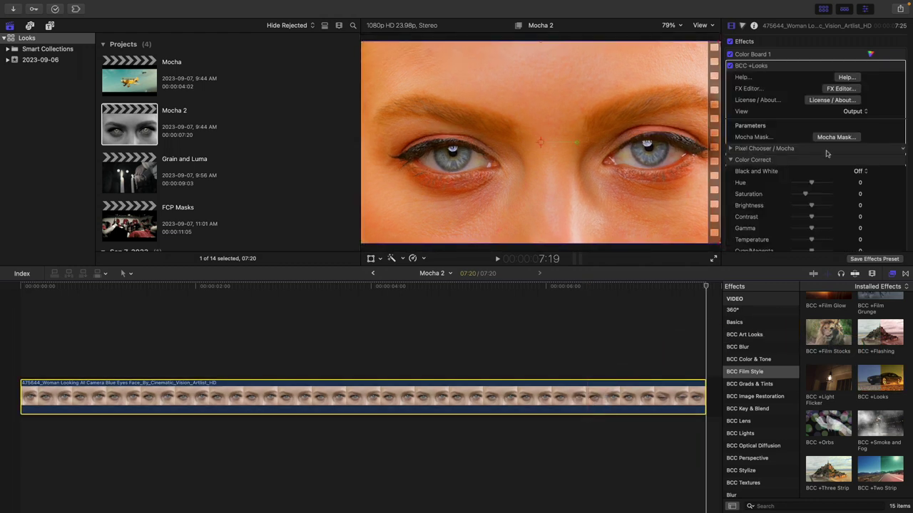
left_click(842, 89)
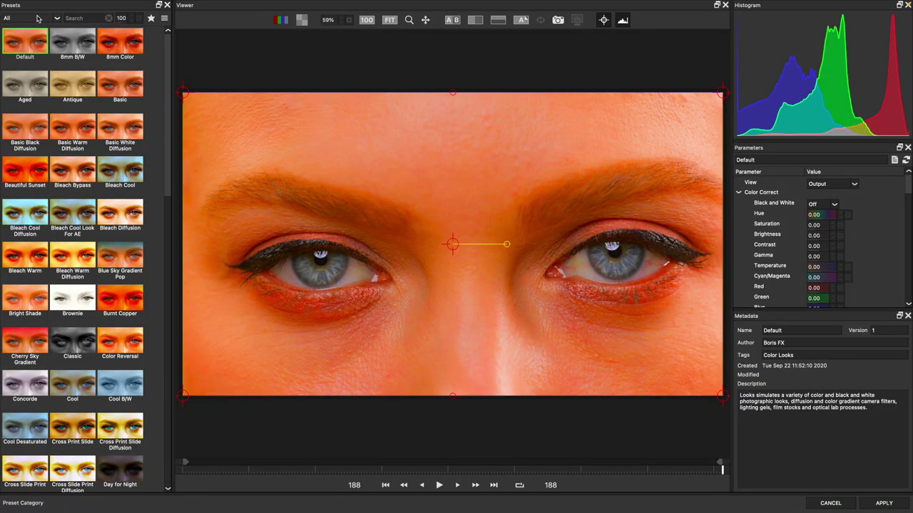
Step: Apply the Hollywood preset from the Black/White Looks category and return to the edit
left_click(38, 19)
left_click(29, 33)
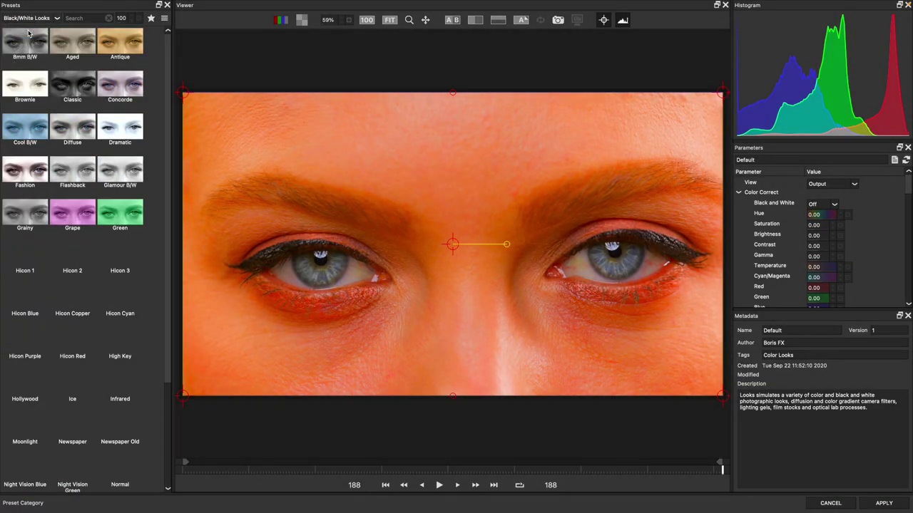
scroll(25, 249, "down", 3)
left_click(25, 250)
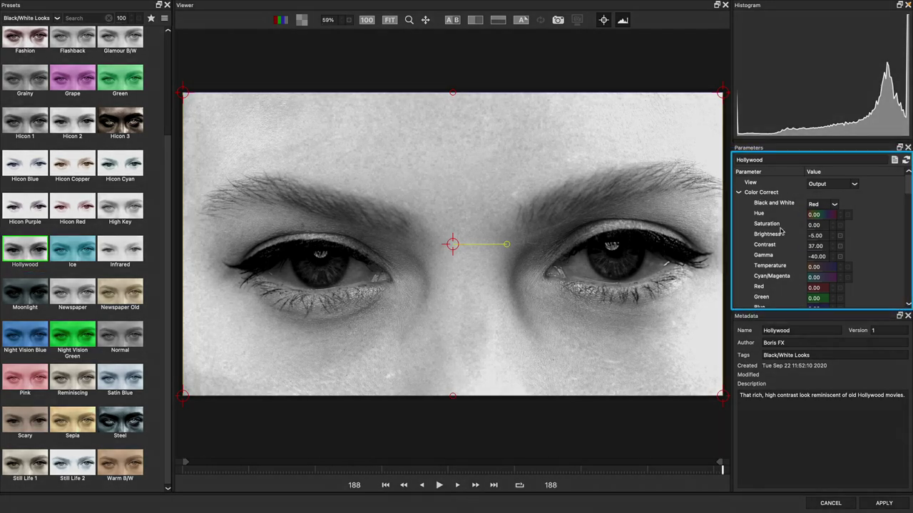
scroll(783, 232, "down", 10)
scroll(783, 232, "down", 2)
scroll(774, 221, "up", 12)
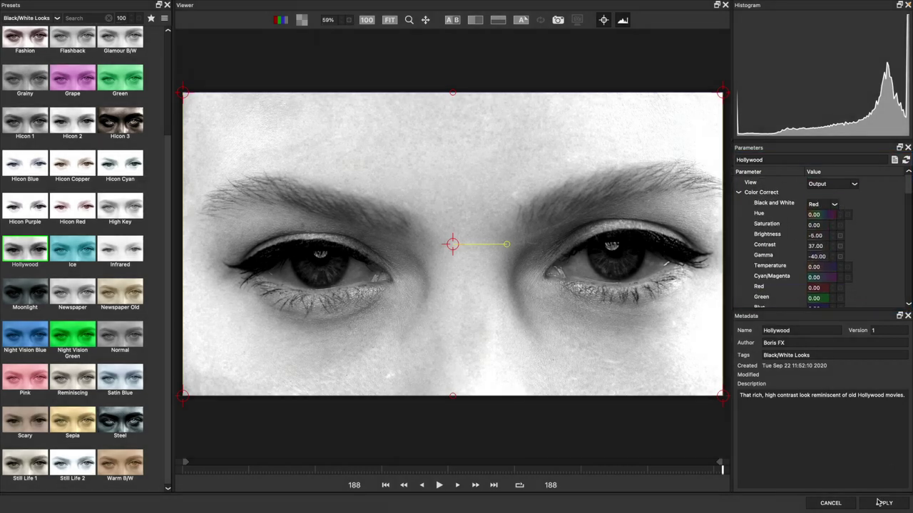
left_click(882, 504)
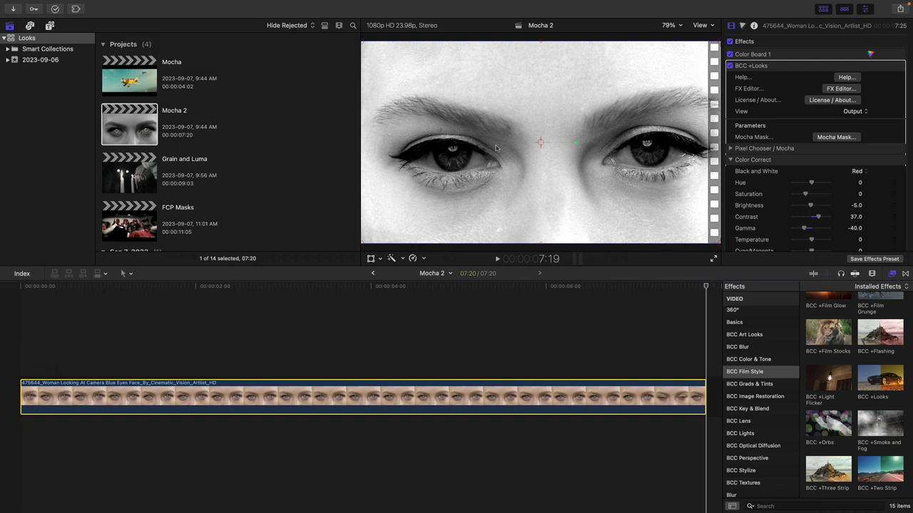
Step: Launch Mocha Continuum from the BCC +Looks Mocha Mask button
left_click(837, 138)
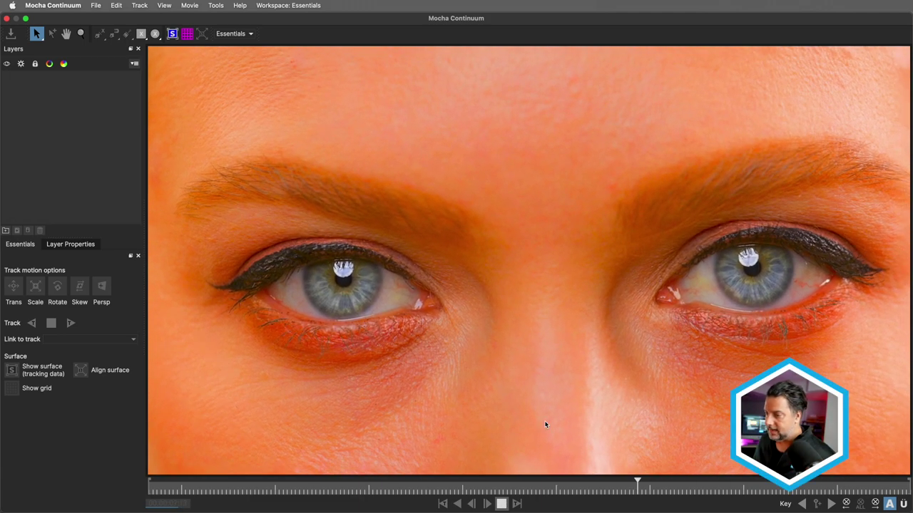
Step: Stop playback and draw a closed X-spline shape around the left eyebrow
key("space")
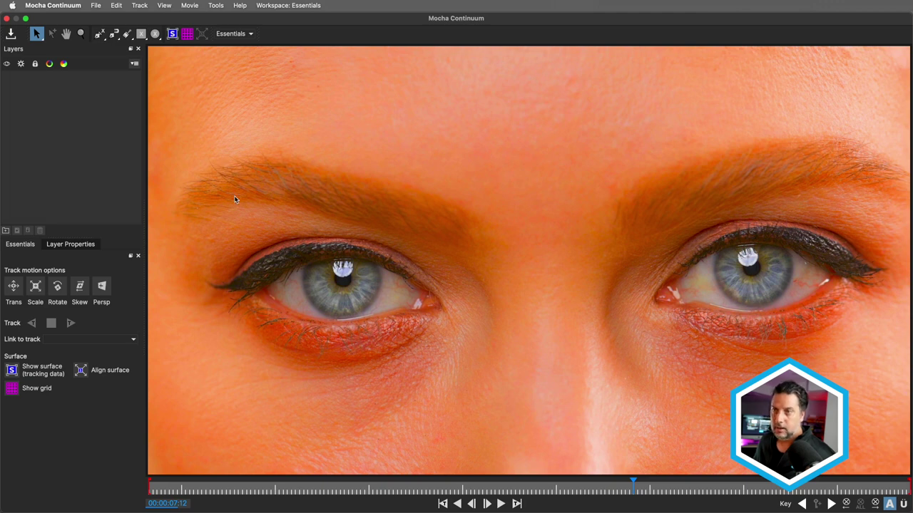
left_click(100, 35)
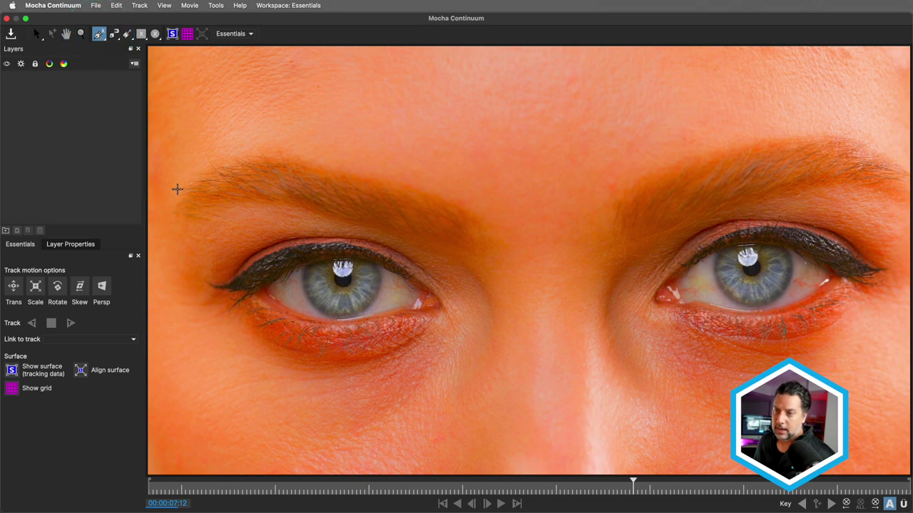
left_click(157, 202)
left_click(233, 156)
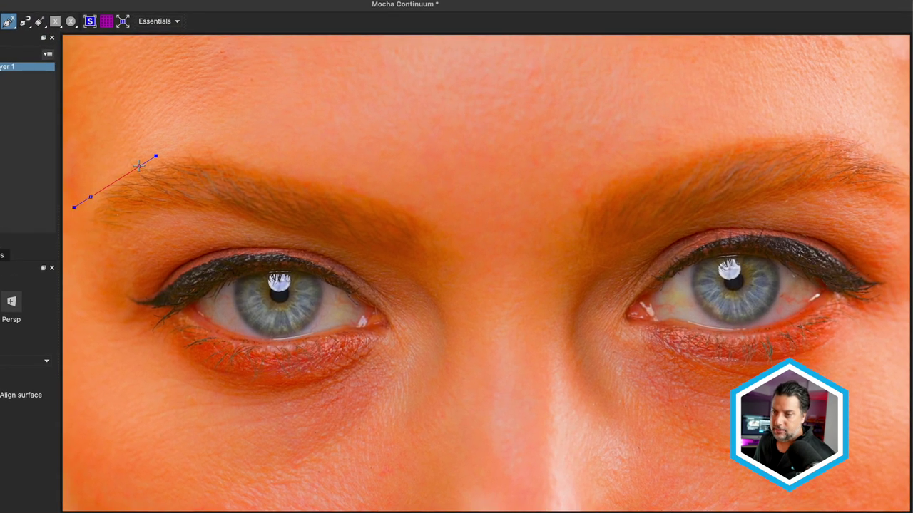
left_click(139, 165)
left_click(190, 155)
left_click(221, 155)
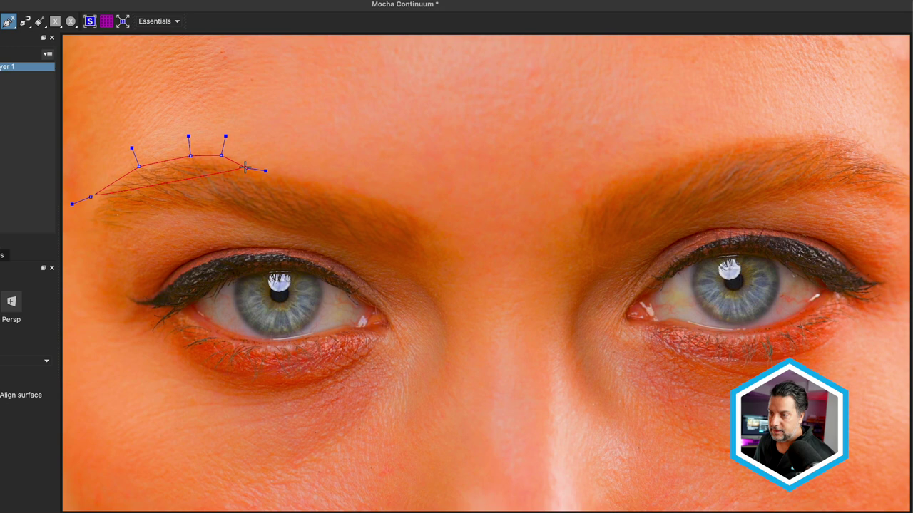
left_click(246, 168)
left_click(271, 177)
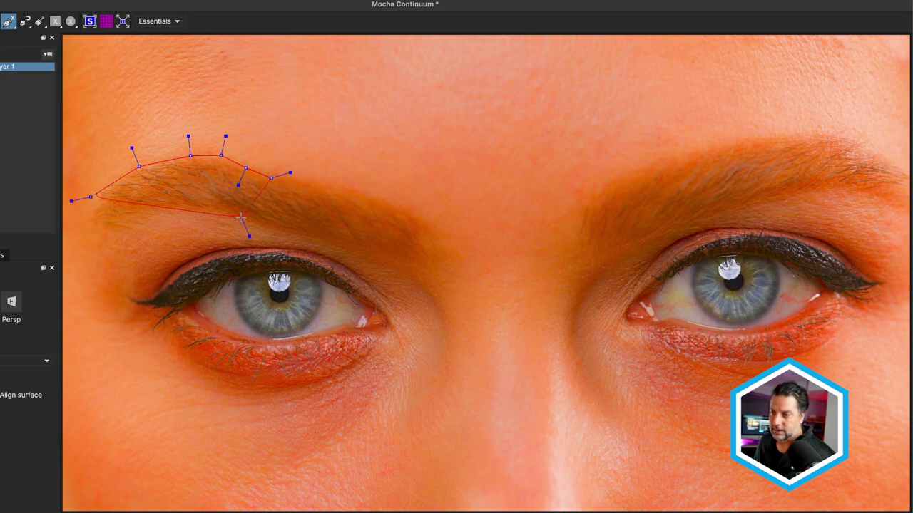
left_click(167, 214)
left_click(118, 225)
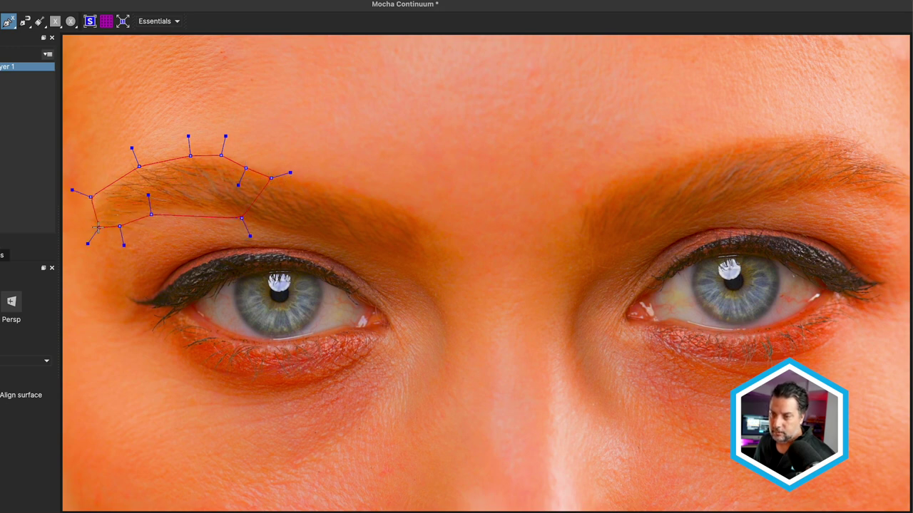
left_click(91, 196)
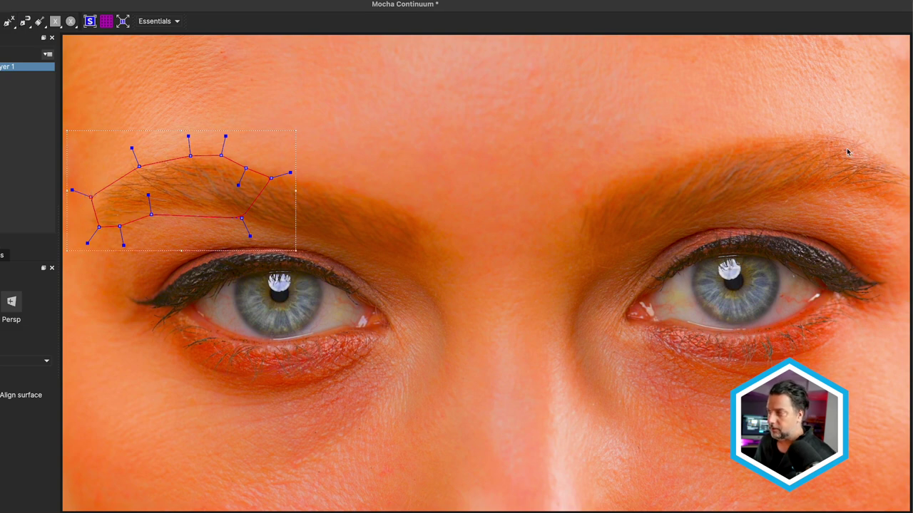
Step: Switch to the X+ add-shape mode and outline the right eyebrow at the frame's edge
left_click(7, 25)
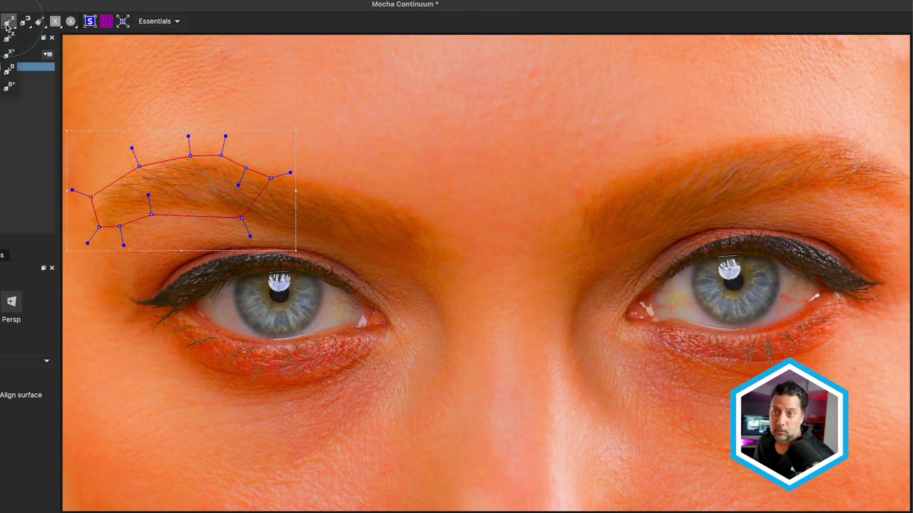
left_click(10, 53)
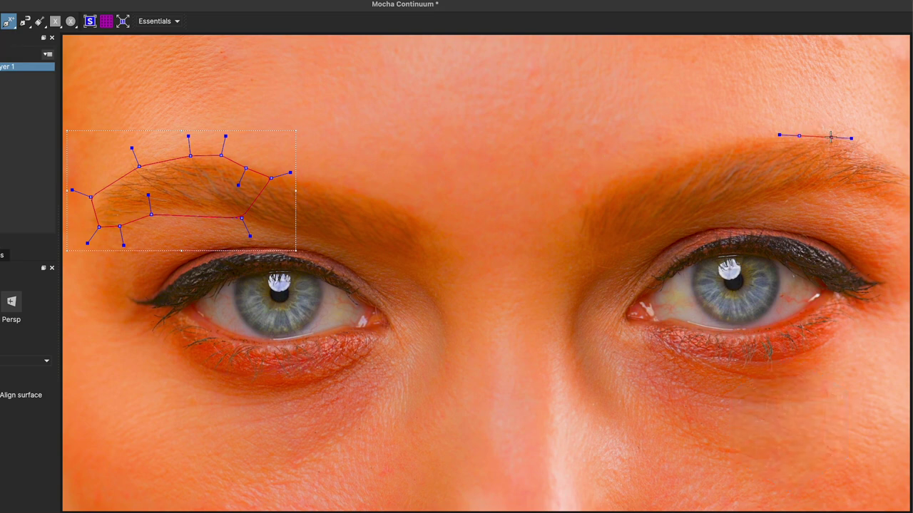
mouse_move(831, 135)
left_mouse_down()
mouse_move(889, 158)
mouse_move(899, 183)
mouse_move(792, 195)
left_mouse_up()
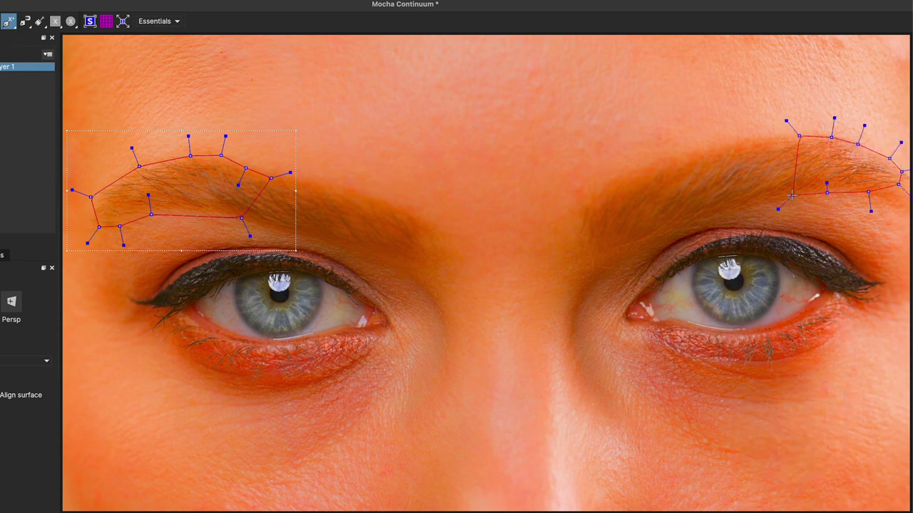
left_click(797, 136)
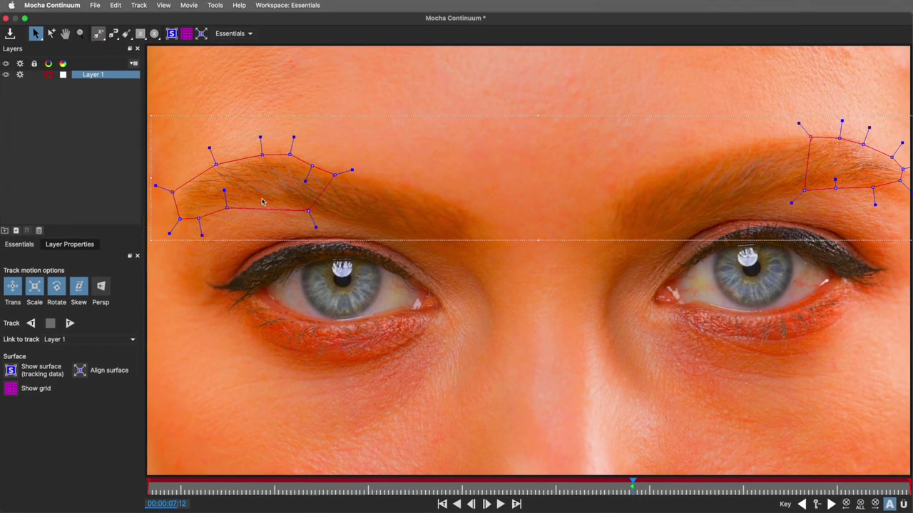
Step: Rename Layer 1 to brows, track it backward, and return to frame 00:00:07:12
double_click(95, 76)
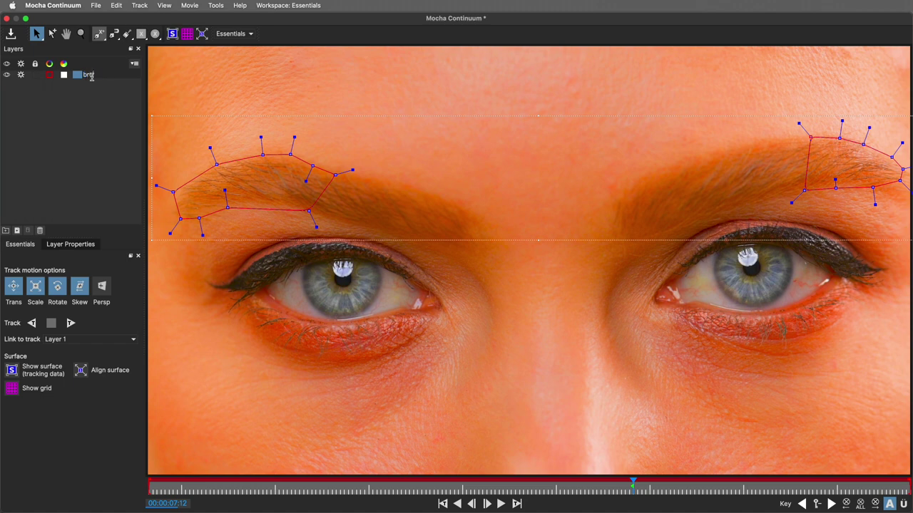
key("Return")
left_click(457, 504)
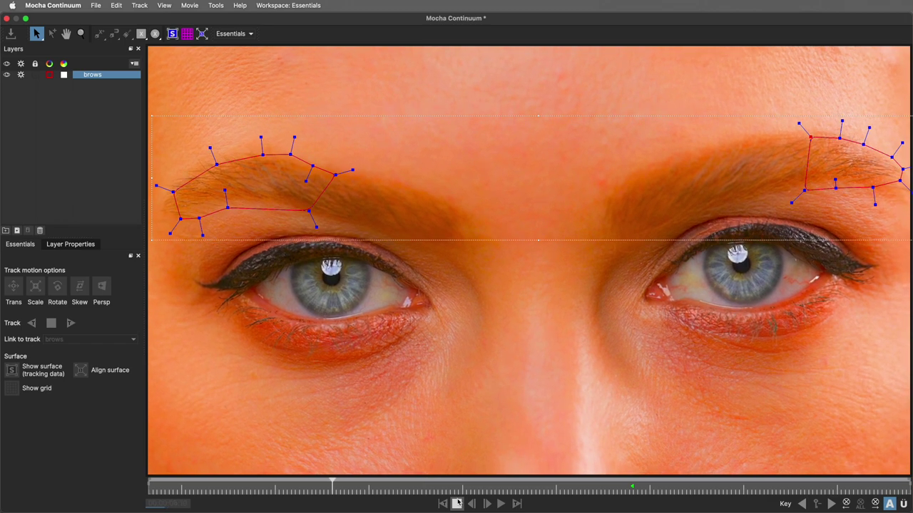
left_click_drag(327, 484, 635, 489)
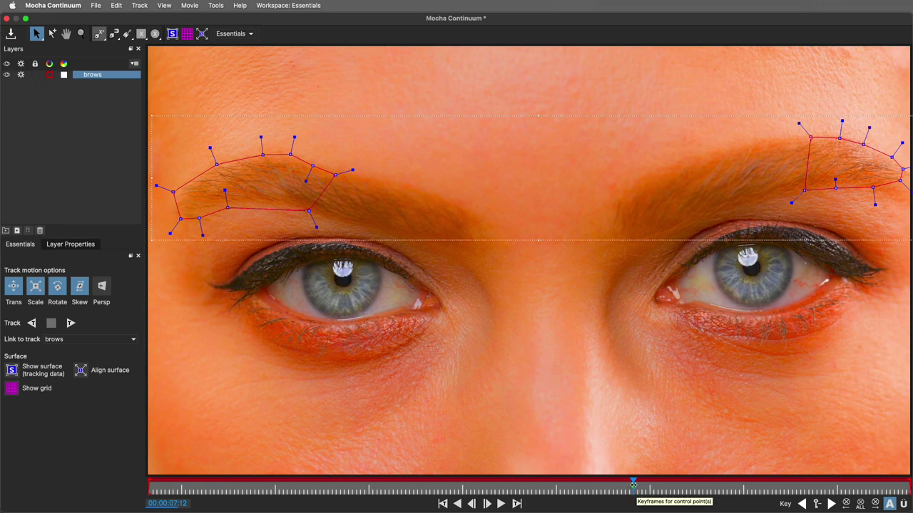
Step: Turn off Skew in the motion options and track the brows layer forward and backward
left_click(16, 246)
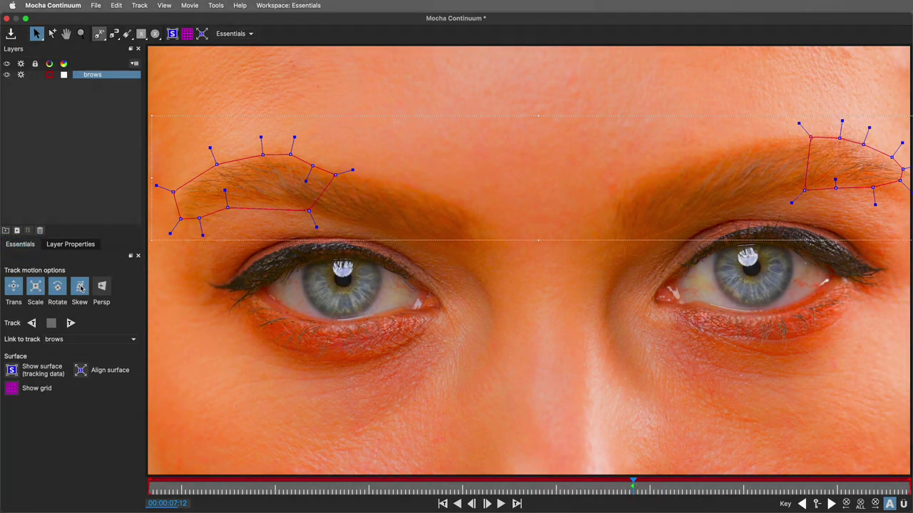
left_click(79, 287)
left_click(71, 323)
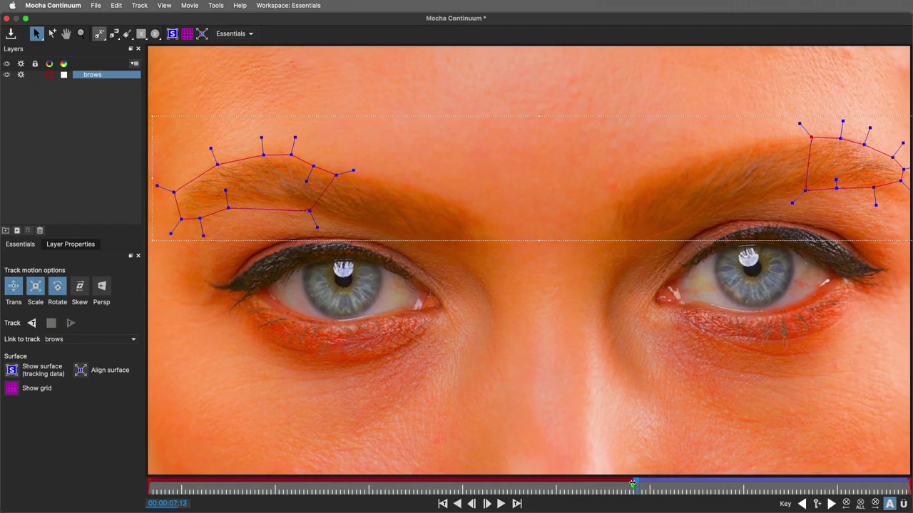
left_click(30, 325)
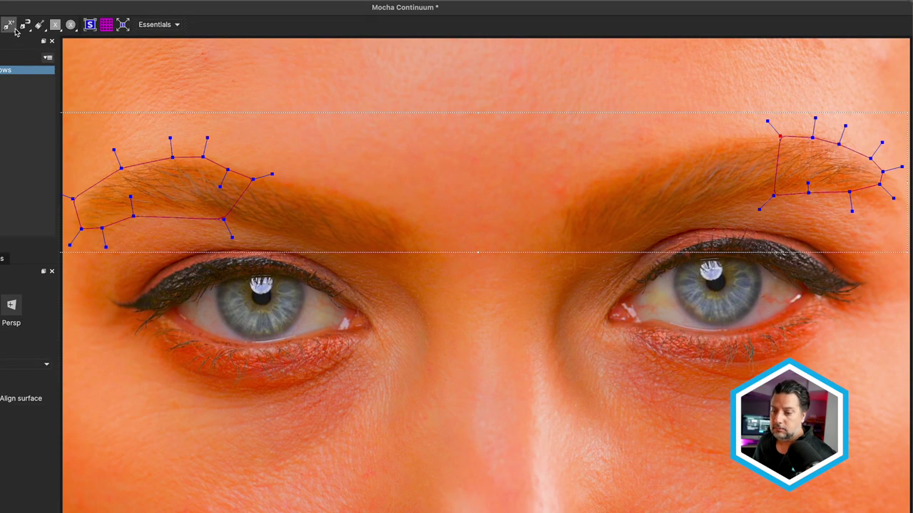
Step: Trace a closed X-spline around the first iris on a new layer
left_click(9, 24)
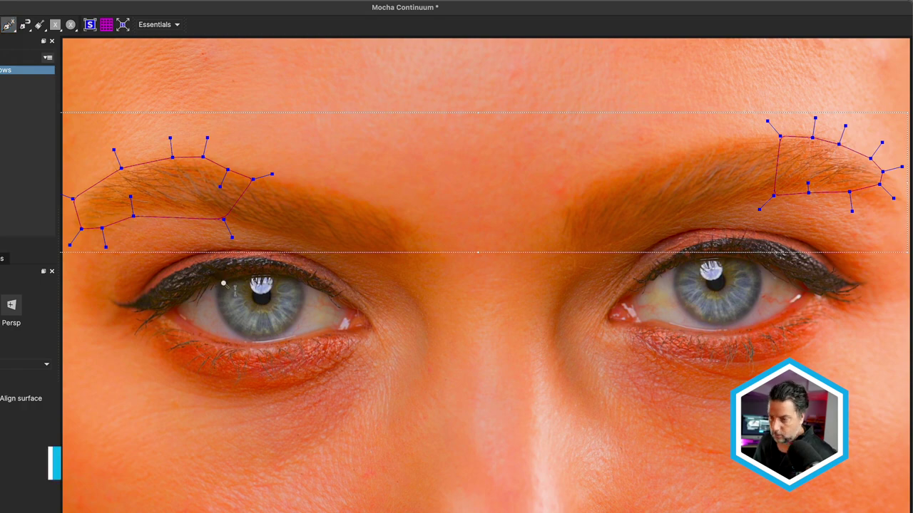
key("super+z")
scroll(223, 285, "down", 2)
scroll(239, 185, "up", 5)
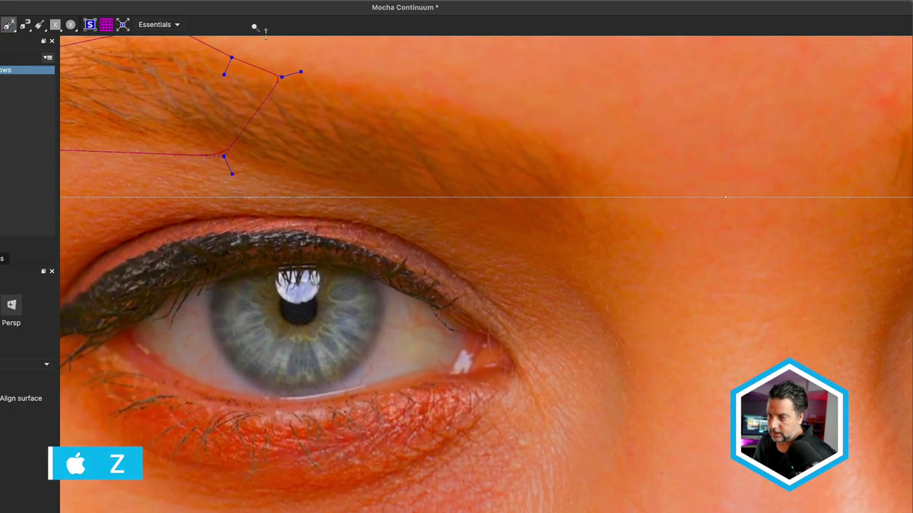
scroll(257, 242, "up", 1)
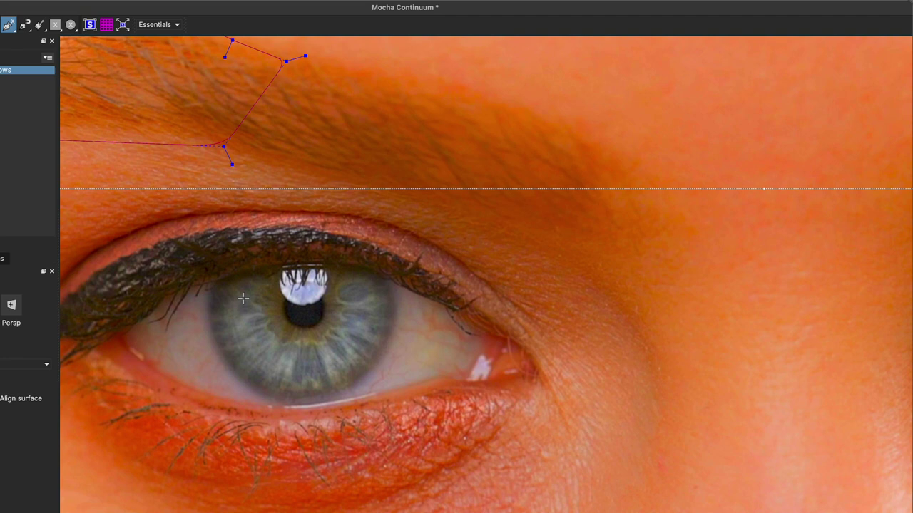
left_click_drag(235, 304, 297, 225)
left_click(271, 233)
left_click(283, 284)
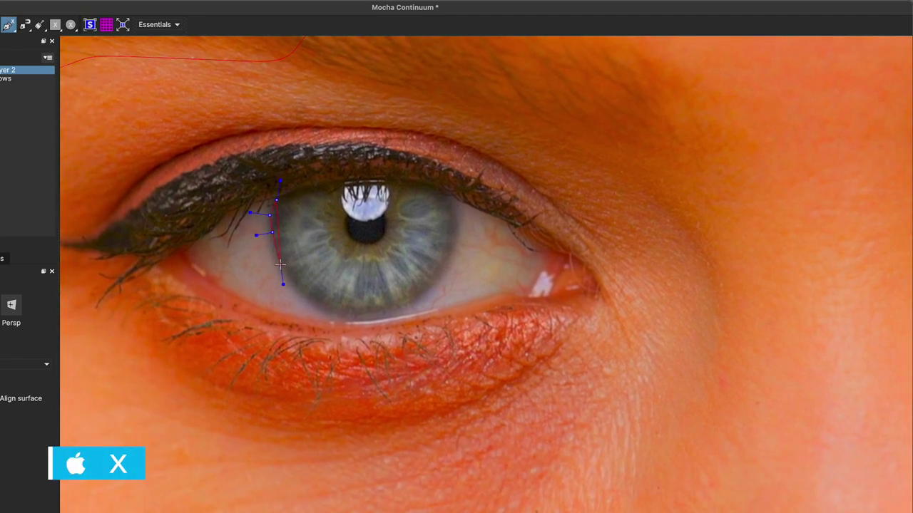
left_click(317, 305)
left_click(344, 315)
left_click(372, 315)
left_click(404, 305)
left_click(430, 287)
left_click(445, 263)
left_click(455, 233)
left_click(456, 206)
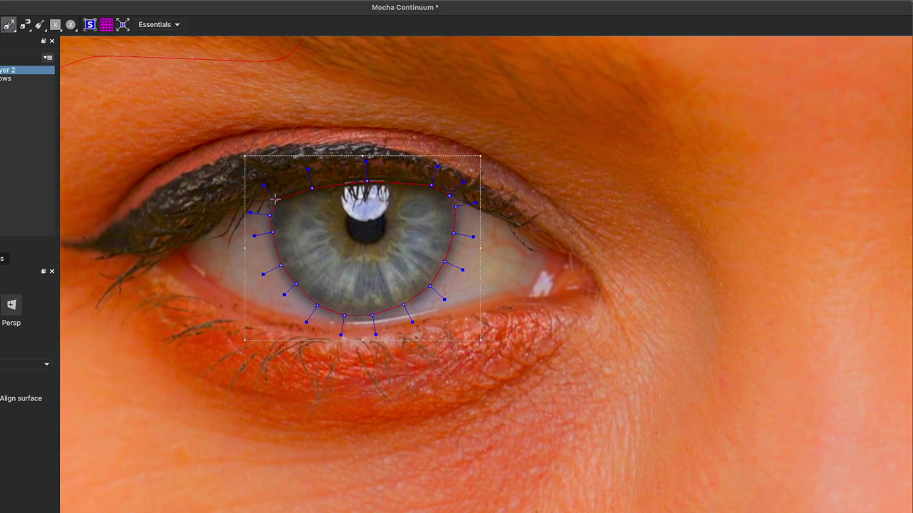
Step: Select all points and refine the top and right edges of the first iris shape
key("super+a")
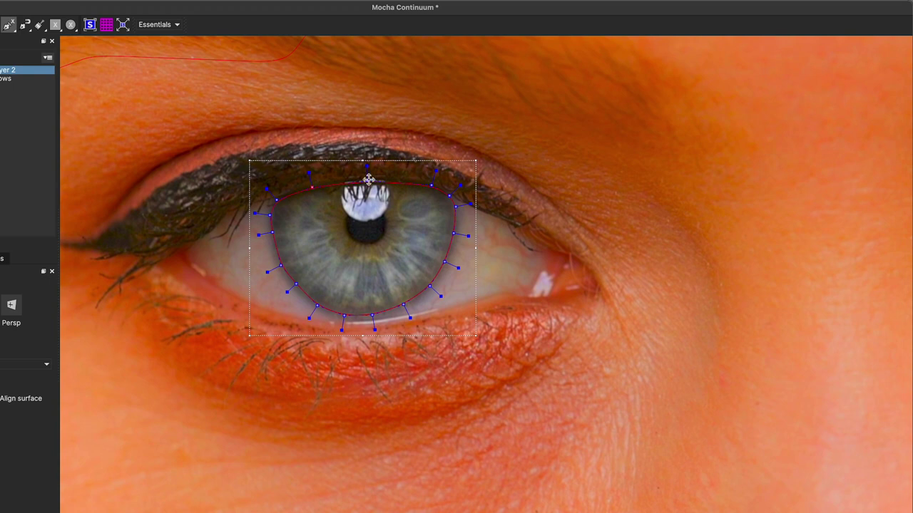
left_click_drag(369, 179, 369, 177)
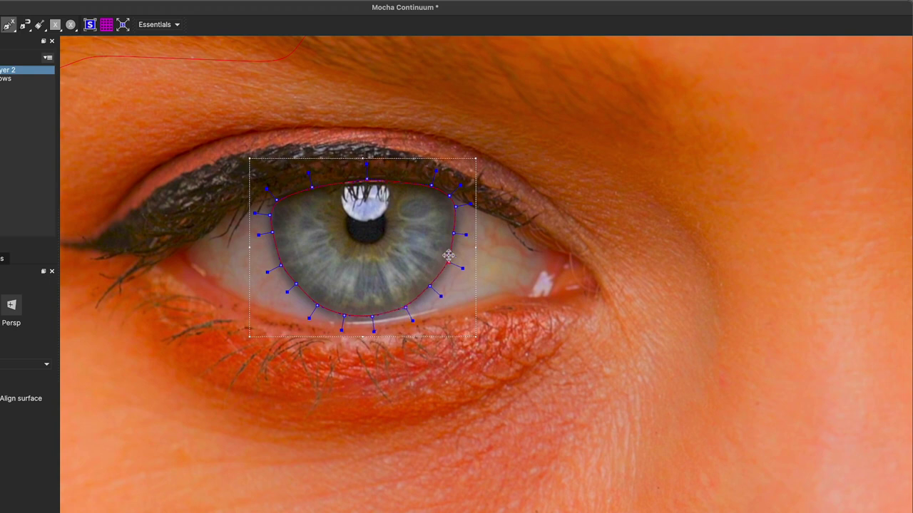
left_click_drag(448, 256, 458, 230)
Step: Pan to the other eye, trace a closed spline around the second iris, and lift its top point
left_click_drag(656, 207, 281, 206)
left_click_drag(281, 383, 32, 479)
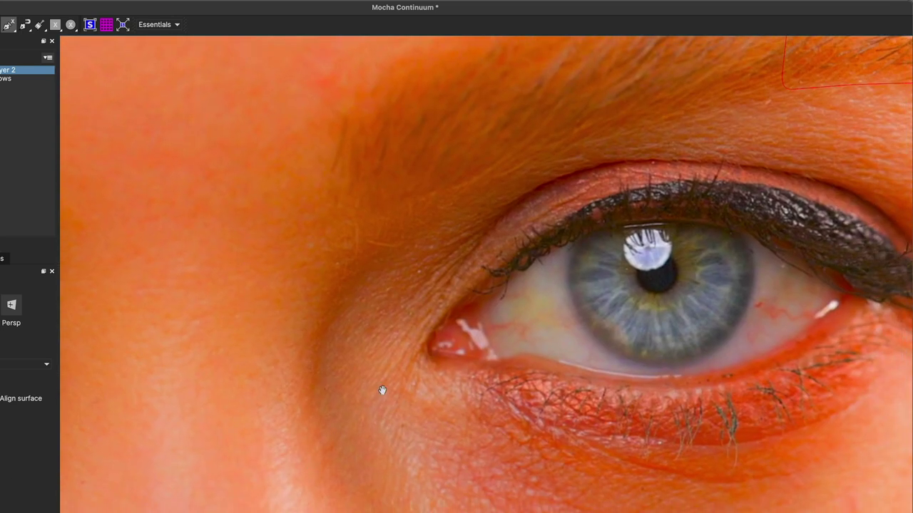
left_click_drag(382, 390, 169, 338)
left_click(8, 24)
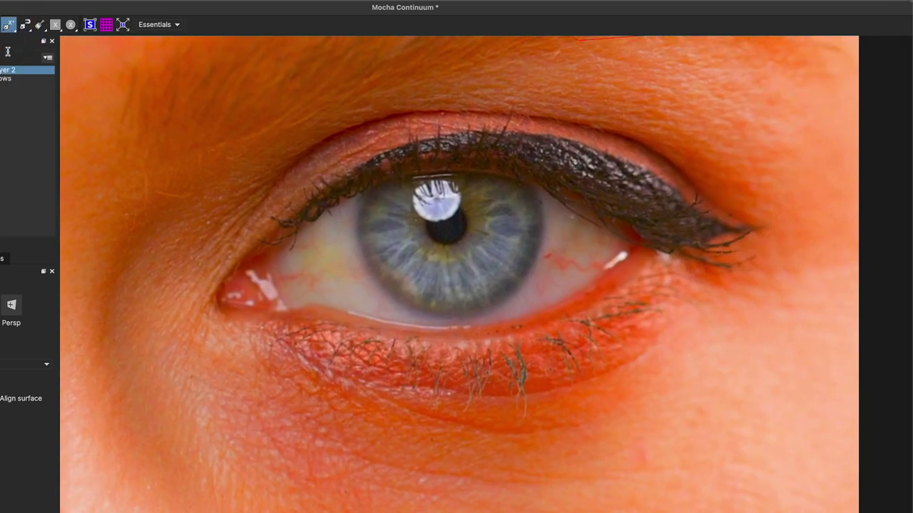
left_click(440, 316)
left_click(478, 315)
left_click(526, 288)
left_click(539, 253)
left_click(544, 219)
left_click(540, 197)
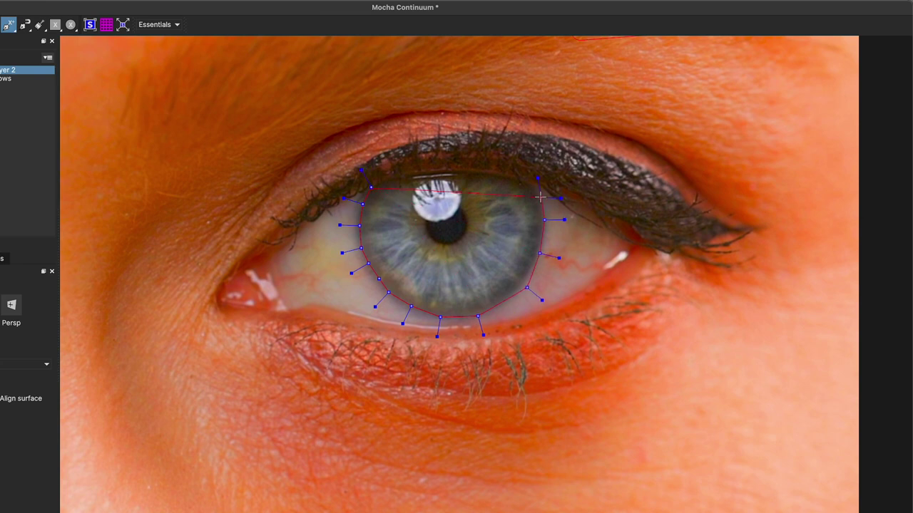
left_click(371, 186)
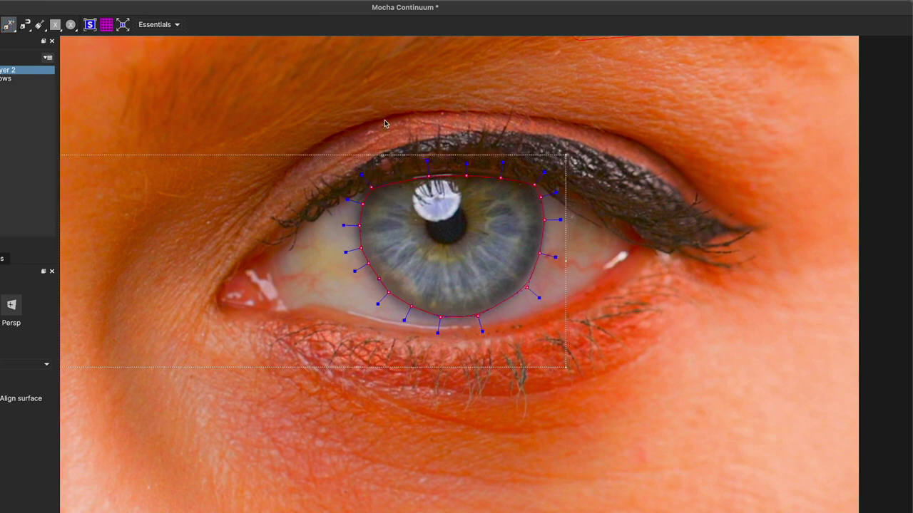
left_click(427, 176)
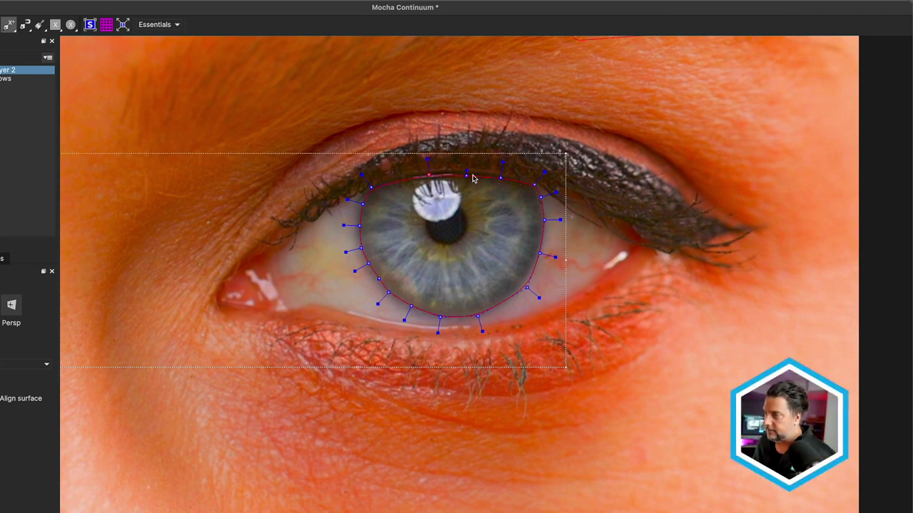
left_click_drag(465, 174, 466, 171)
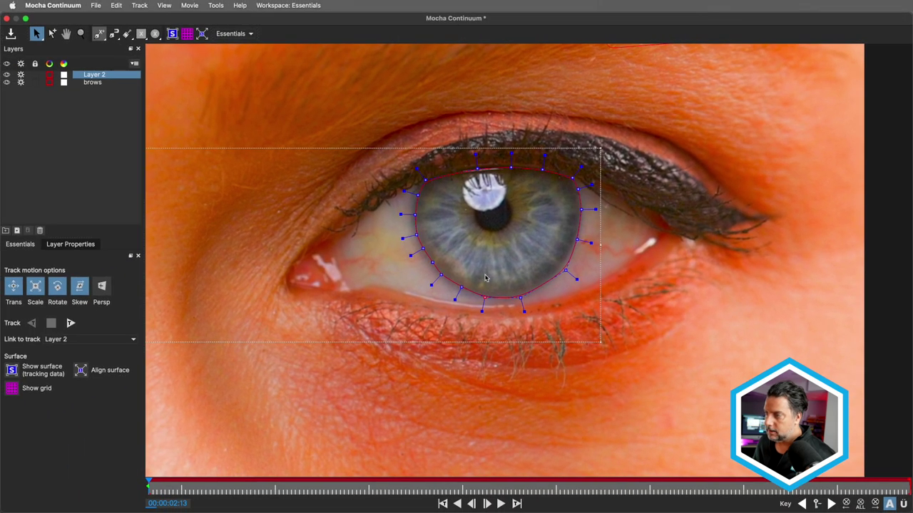
Step: Rename Layer 2 to Iris and move it below brows in the layer list
double_click(84, 74)
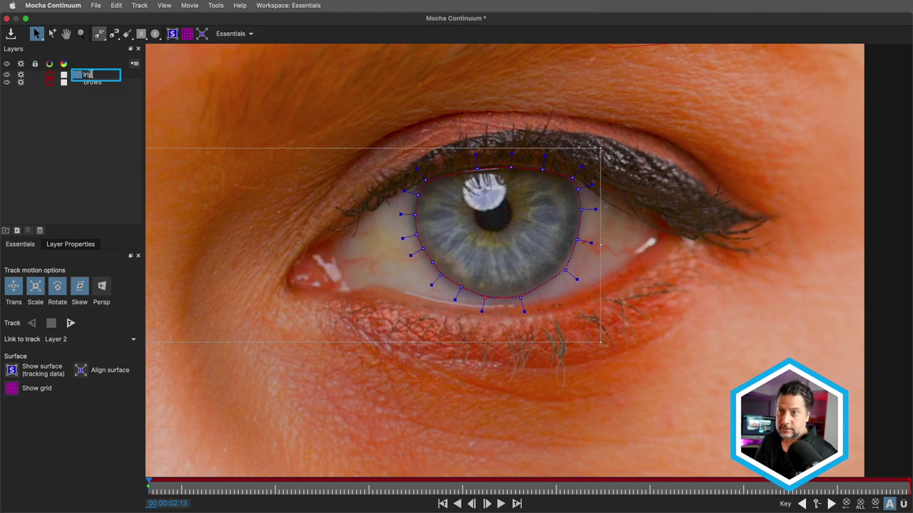
type("Iris")
key("Return")
left_click(76, 94)
left_click_drag(78, 75, 74, 93)
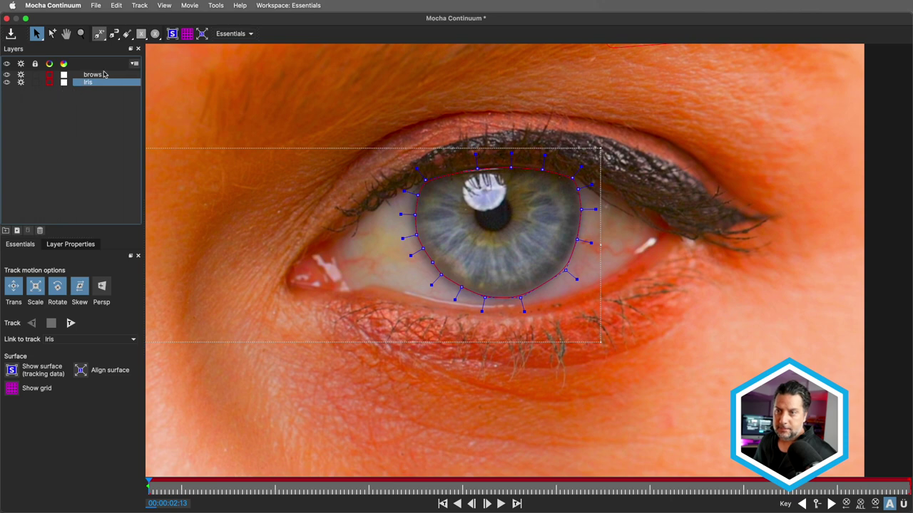
Step: Link the Iris layer to the brows track, then zoom out and play to check it
left_click(63, 244)
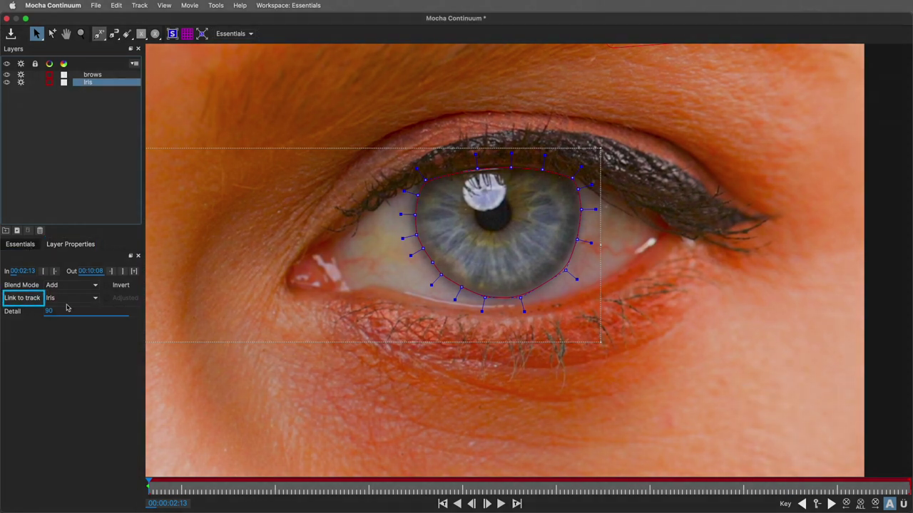
left_click(69, 301)
left_click(63, 318)
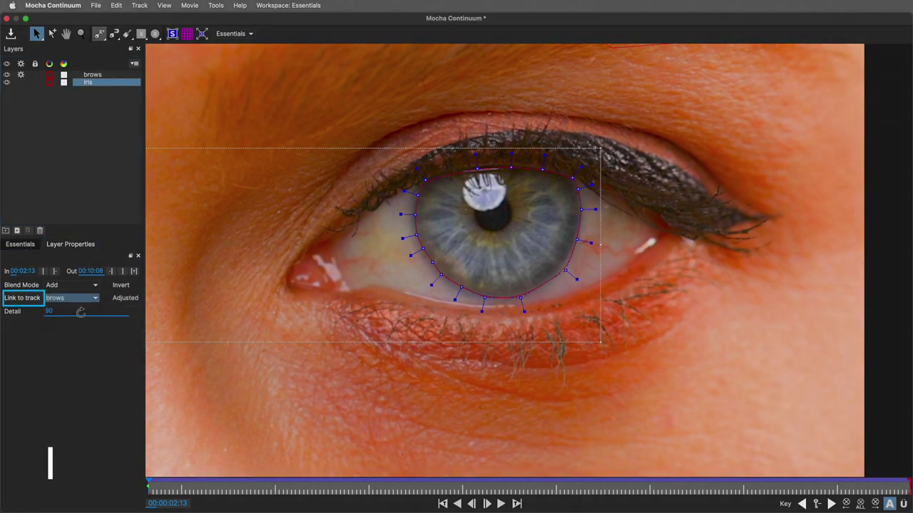
key("super+shift+8")
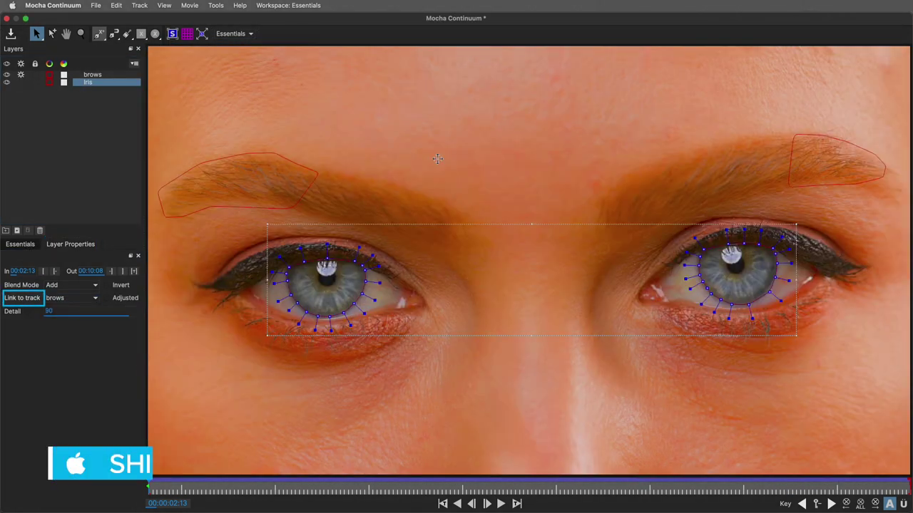
left_click(499, 502)
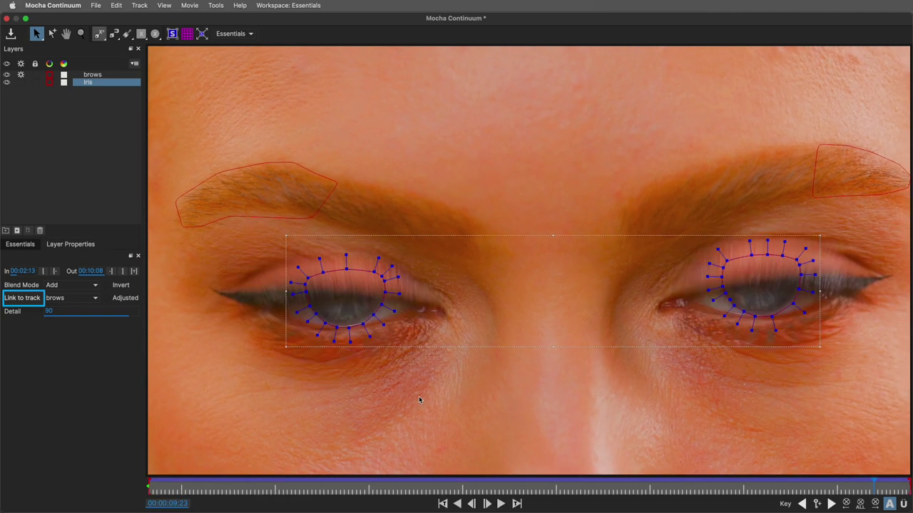
Step: At frame 00:00:08:08, raise the right iris shape's top, then return to 00:00:06:13
left_click_drag(874, 488, 714, 488)
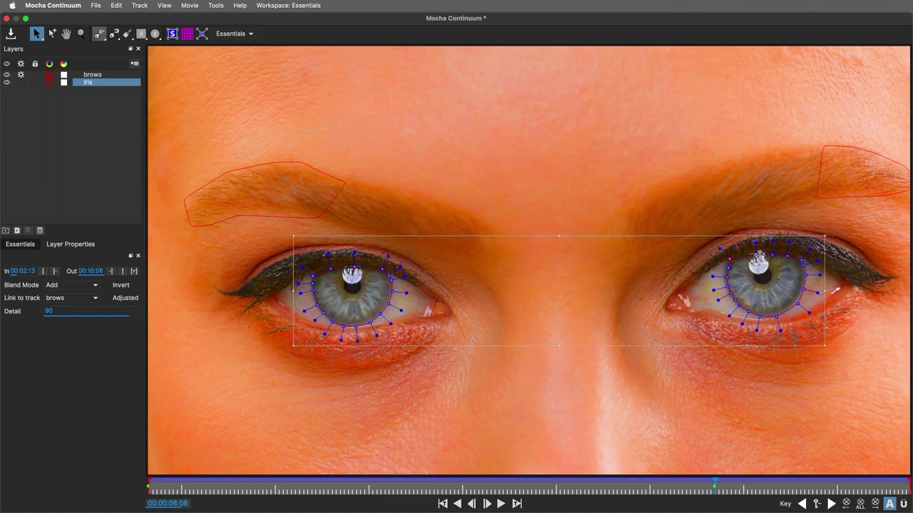
left_click_drag(773, 254, 774, 251)
left_click_drag(713, 485, 540, 486)
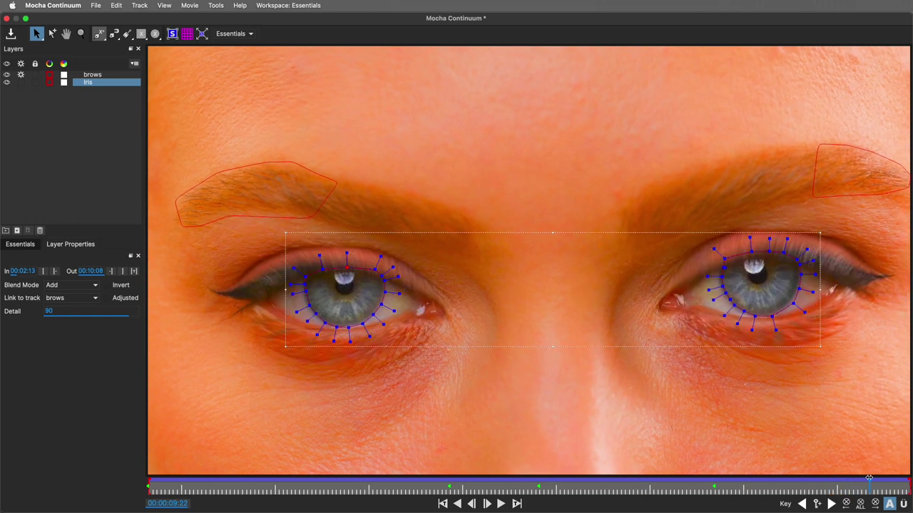
Step: At frame 00:00:09:20, draw a closed spline around the left upper eyelid and select its points
left_click(859, 481)
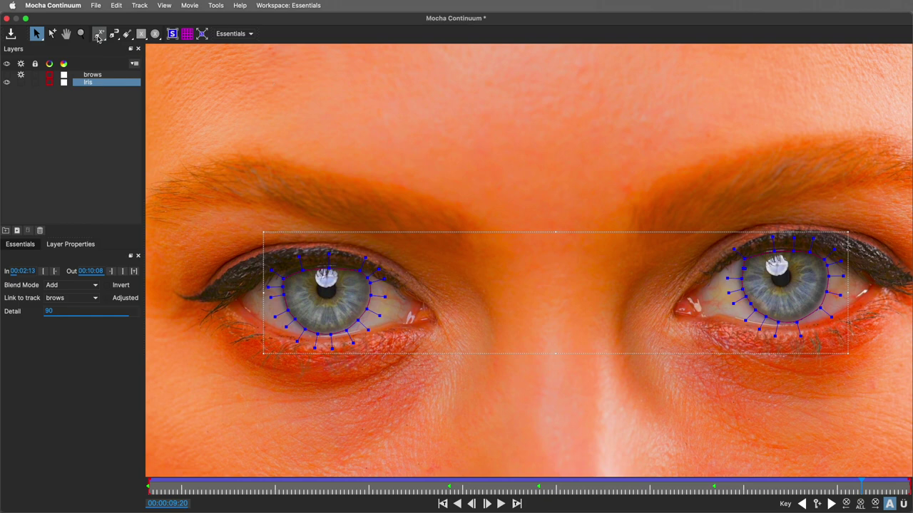
left_click(98, 35)
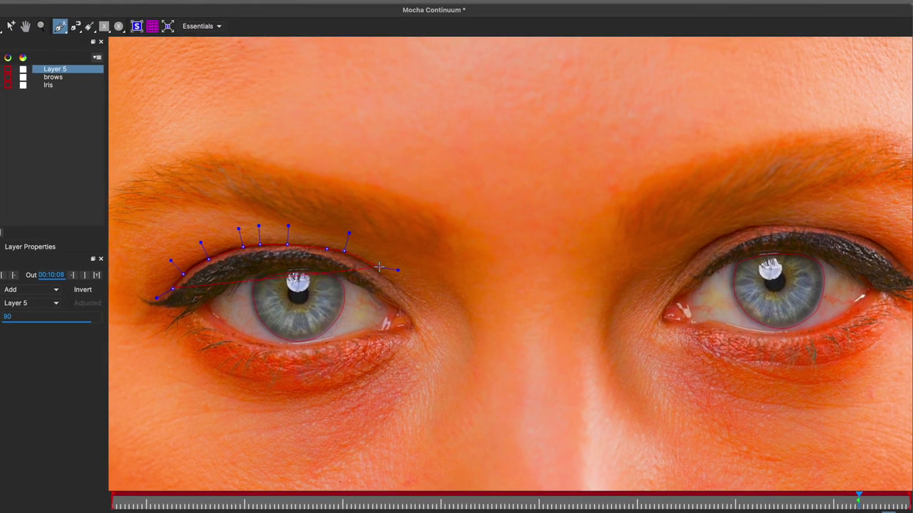
left_click(166, 326)
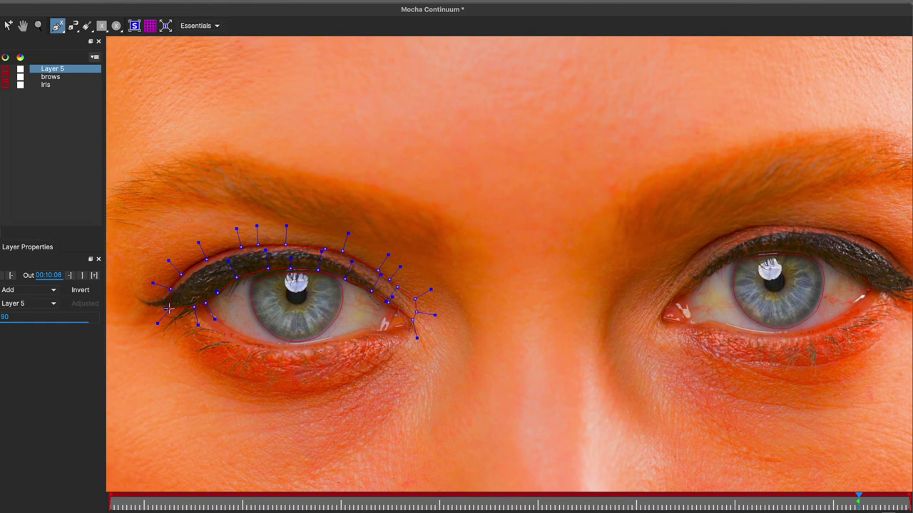
left_click(169, 286)
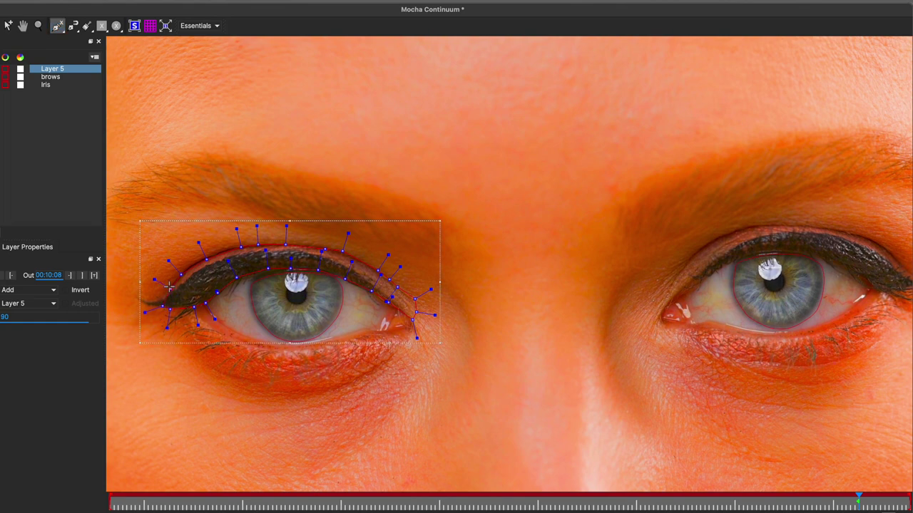
key("super+a")
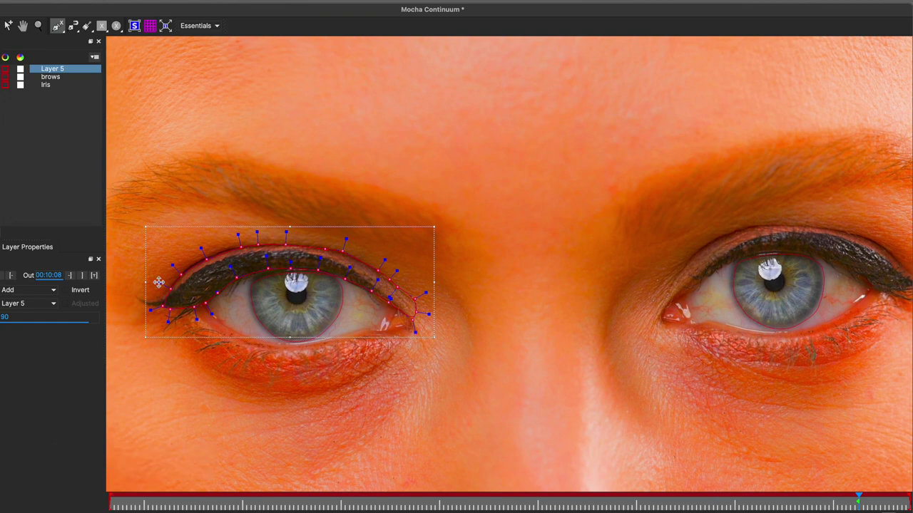
Step: Paste a copy of the eyelid shape and move it onto the right eye
left_click(58, 28)
left_click(58, 56)
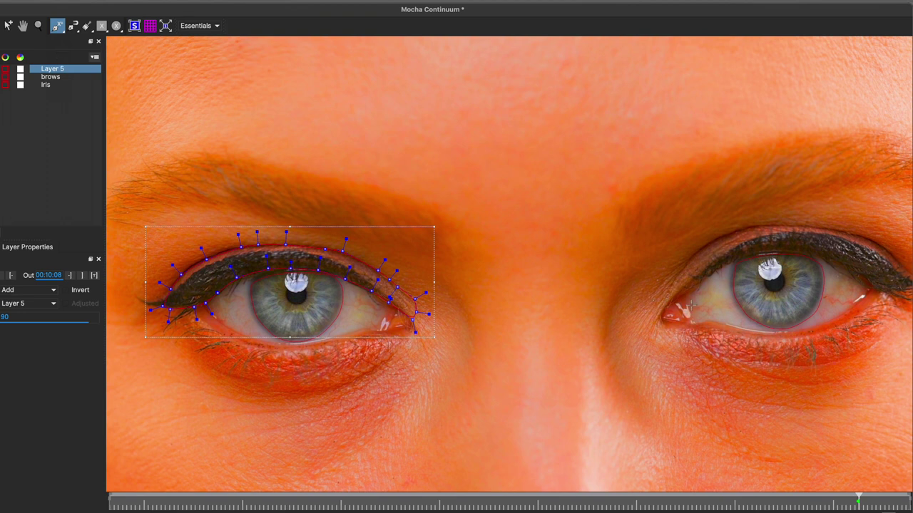
key("super+v")
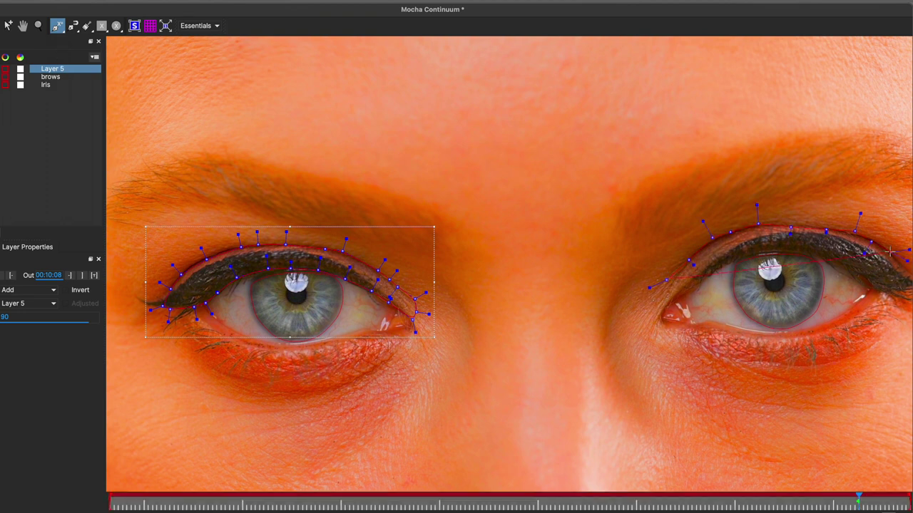
left_click_drag(650, 270, 654, 271)
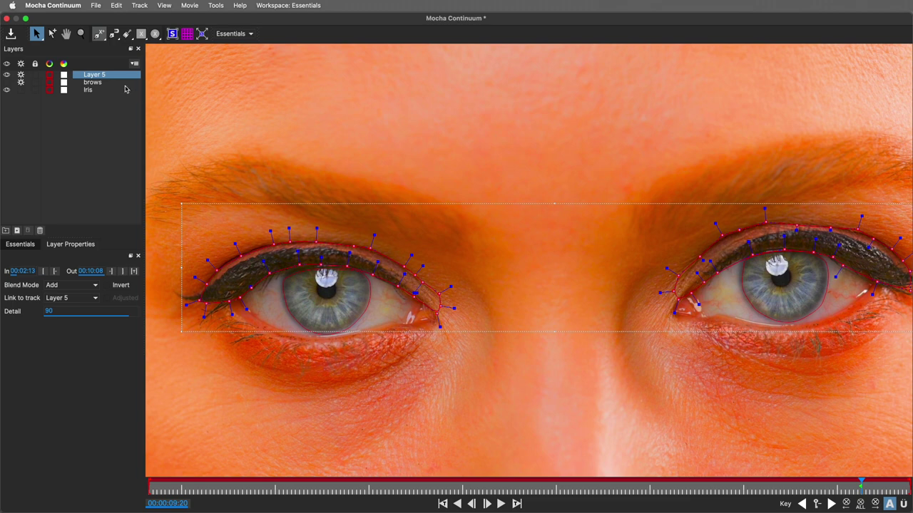
Step: Rename Layer 5 to 'Subtract' and give it a red layer colour
double_click(94, 74)
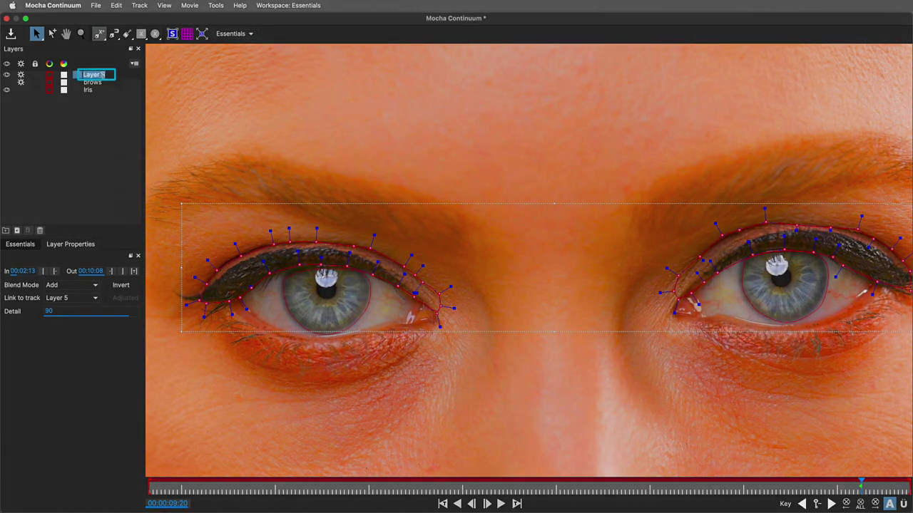
type("Subtract")
key("Return")
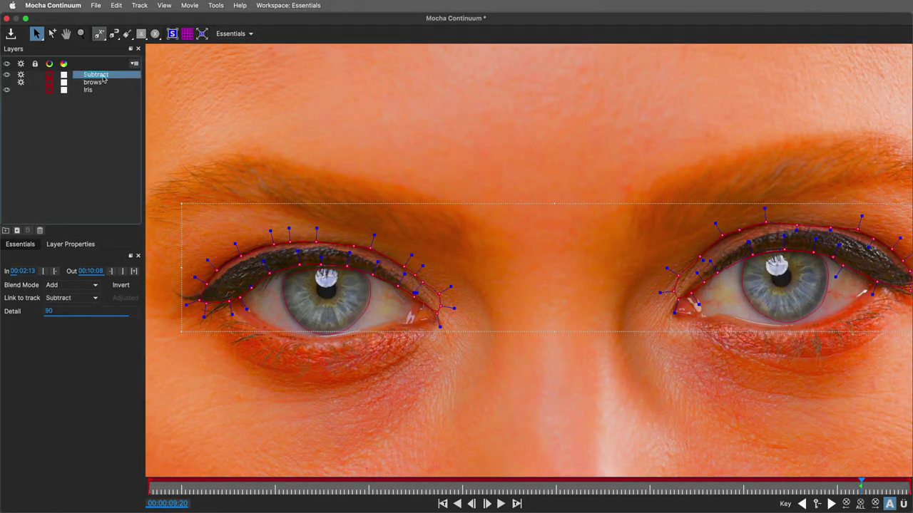
left_click(63, 77)
left_click(79, 350)
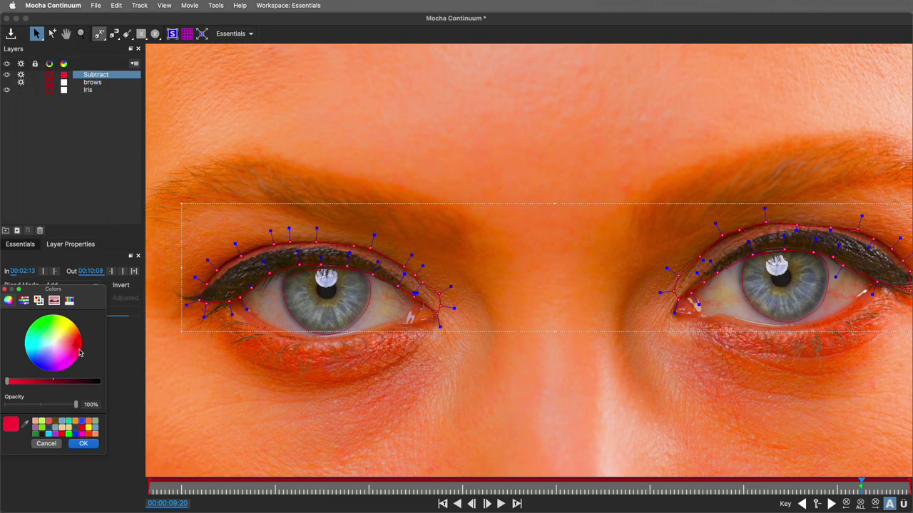
left_click(84, 443)
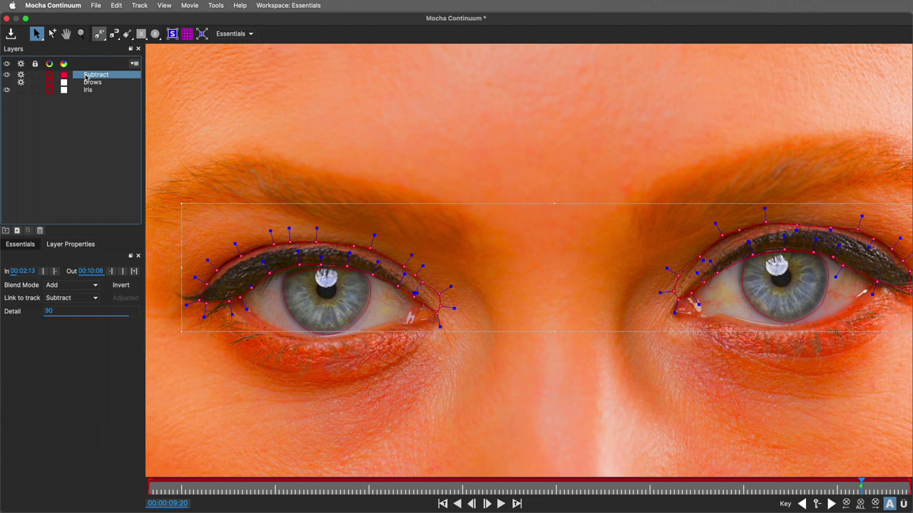
Step: Set the Subtract layer to Subtract blending, in point 00:09:20, linked to the brows track
left_click(66, 286)
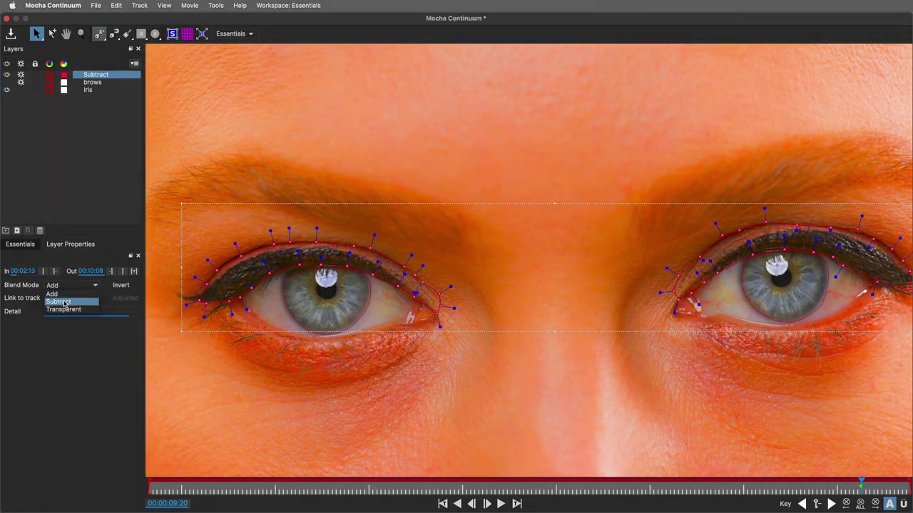
left_click(63, 303)
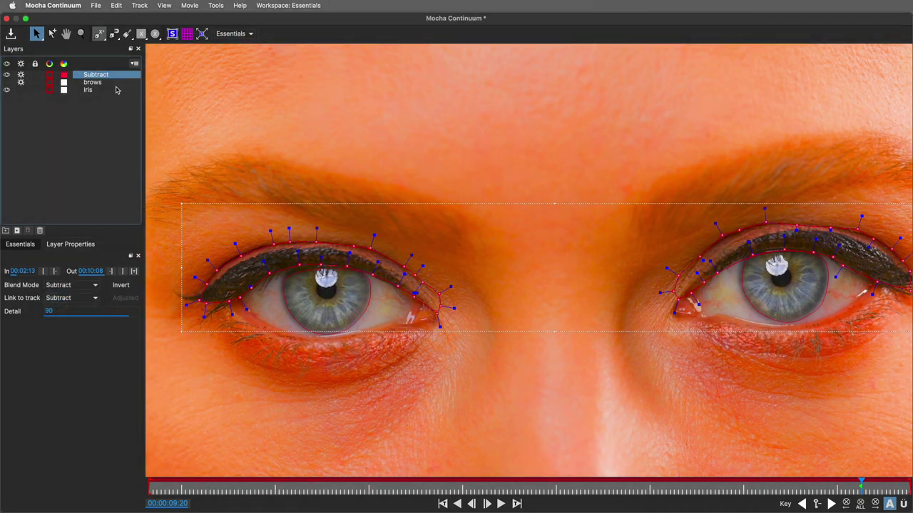
left_click_drag(101, 82, 100, 80)
left_click(42, 271)
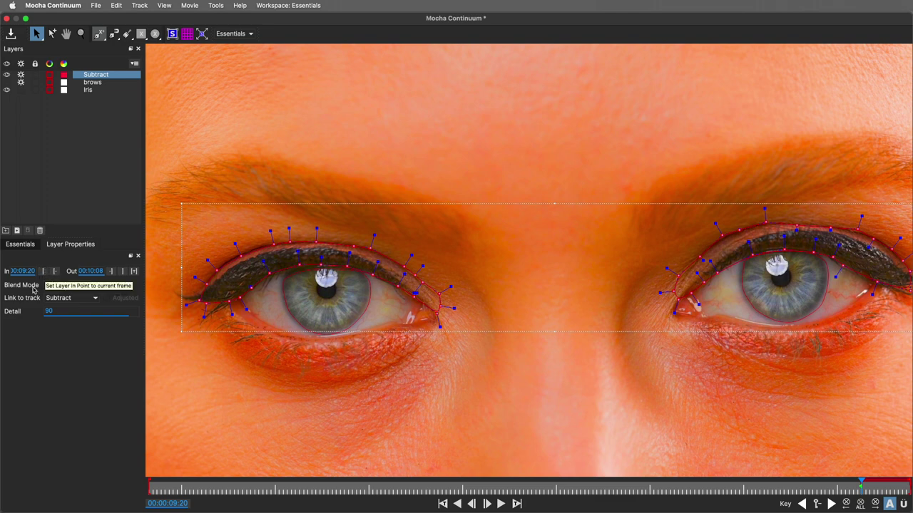
left_click(79, 298)
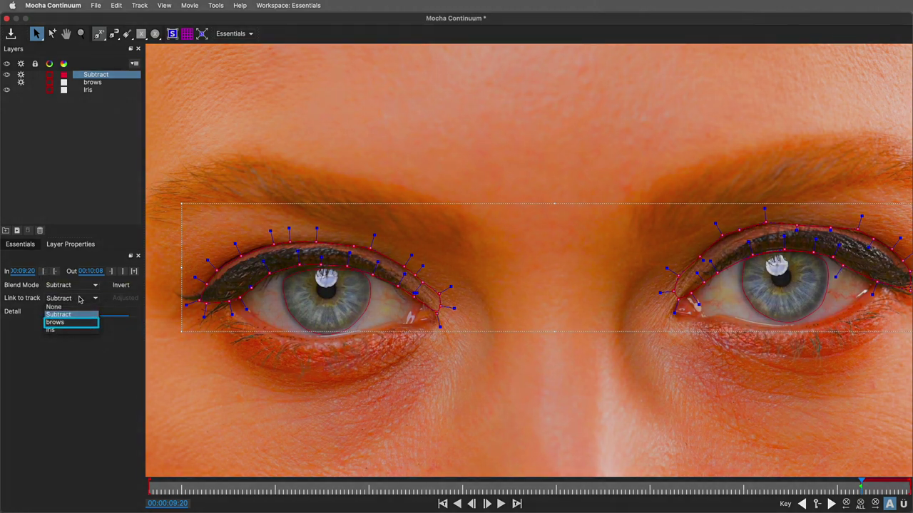
left_click(72, 324)
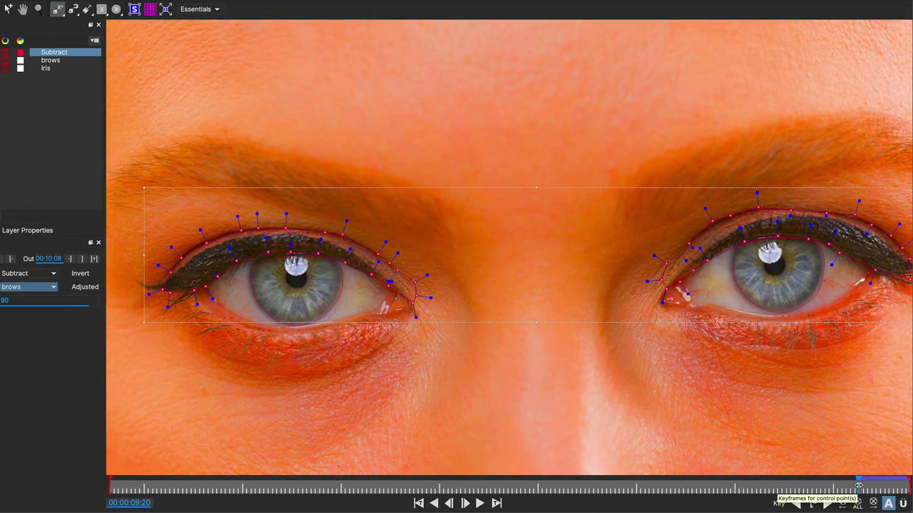
Step: On the frame where the eyes begin closing, lower the right eye's eyelid and inner-corner points onto the lid
left_click_drag(855, 487, 869, 482)
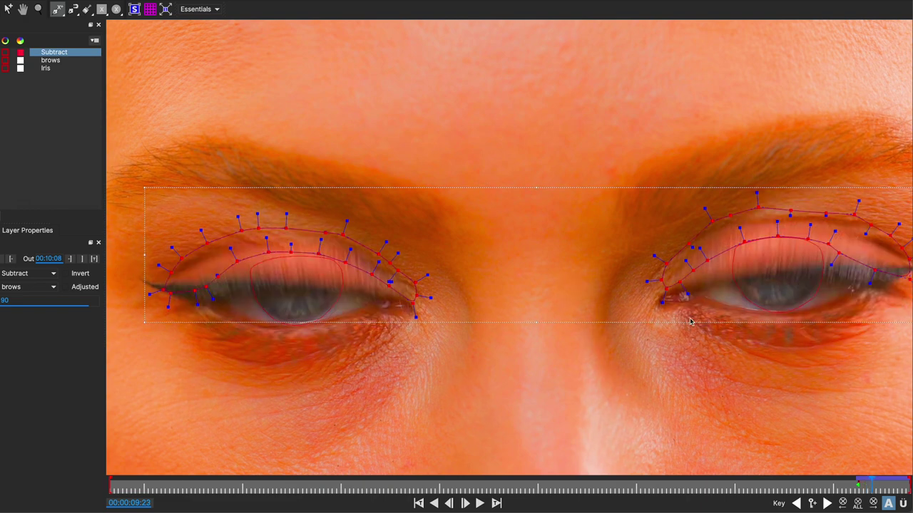
left_click_drag(681, 315, 849, 236)
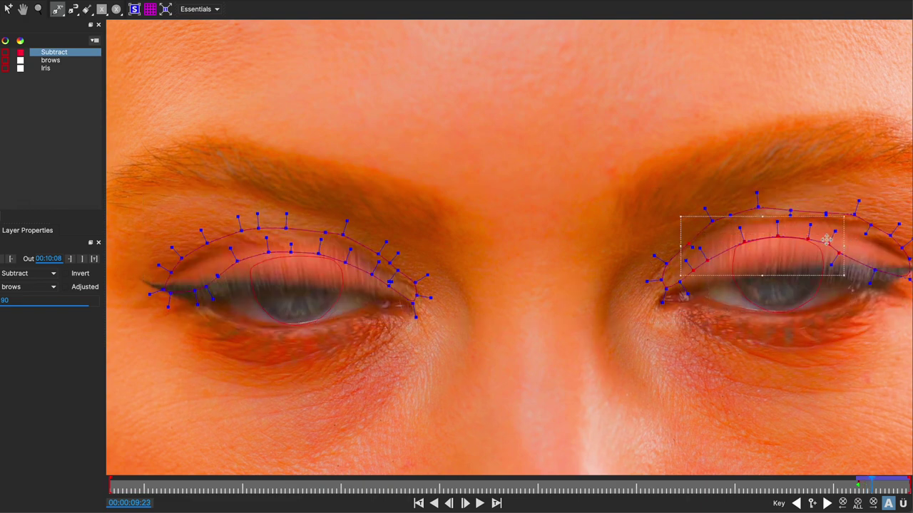
left_click_drag(825, 269, 825, 278)
key("ctrl+a")
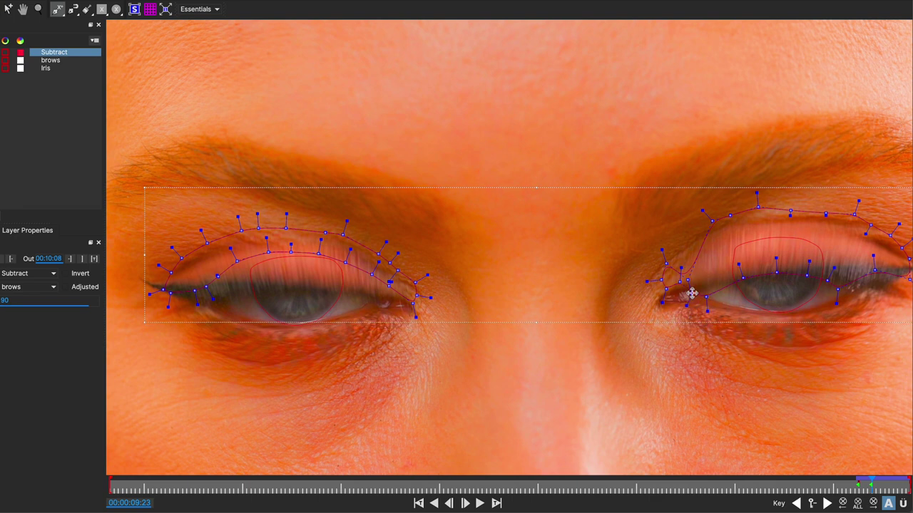
left_click(707, 288)
left_click_drag(658, 265, 653, 291)
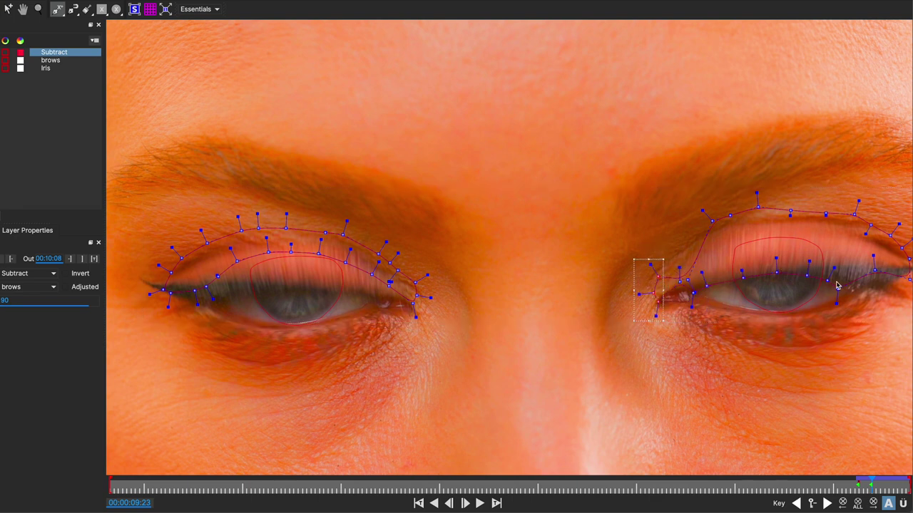
Step: Step through the closed-eye frames and return to an eyelid shape keyframe
key("ctrl+a")
key("Right")
key("Right")
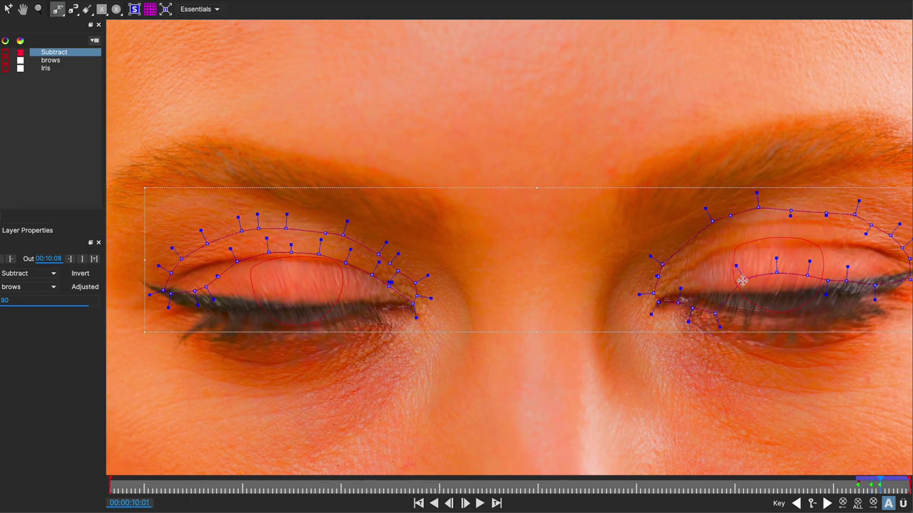
key("Right")
key("Right")
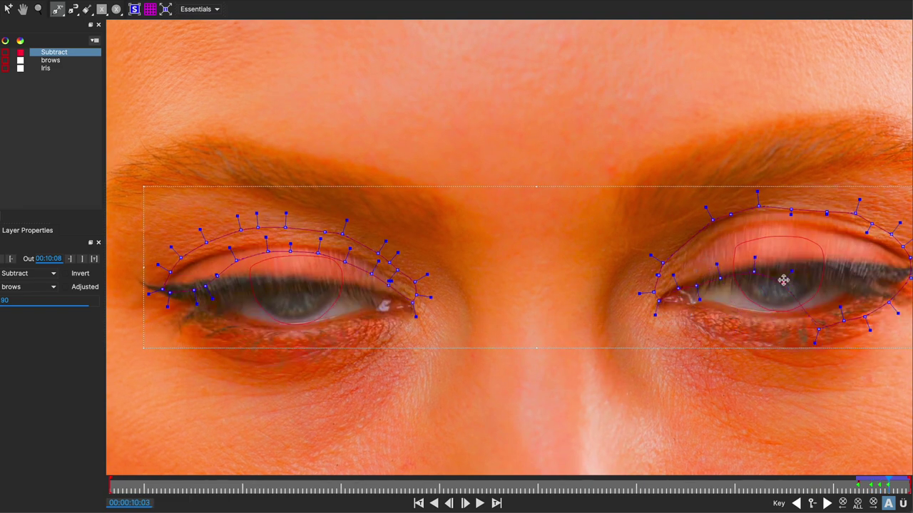
key("Left")
key("Left")
key("Left")
key("Left")
key("Left")
key("Left")
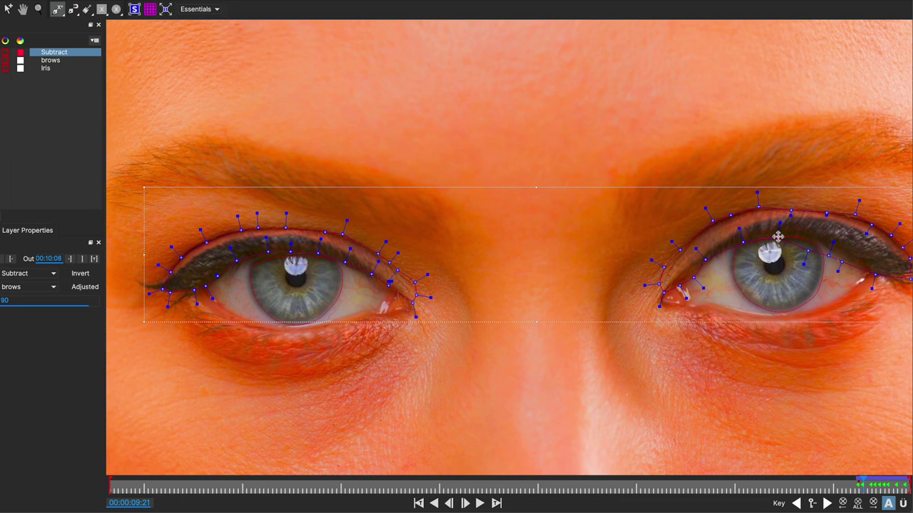
left_click(861, 482)
Step: Show the Iris and Subtract mattes as filled colour, then scrub and play the blink from 00:09:20
left_click(47, 69)
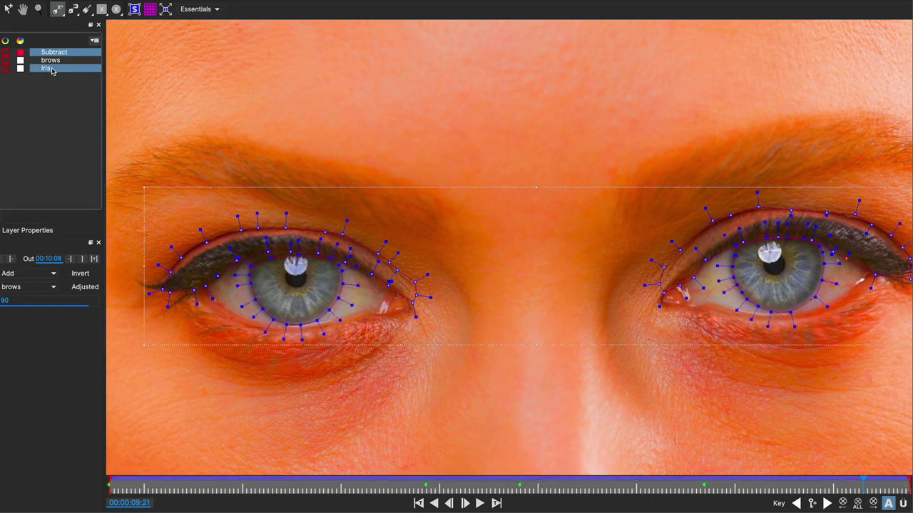
key("alt+1")
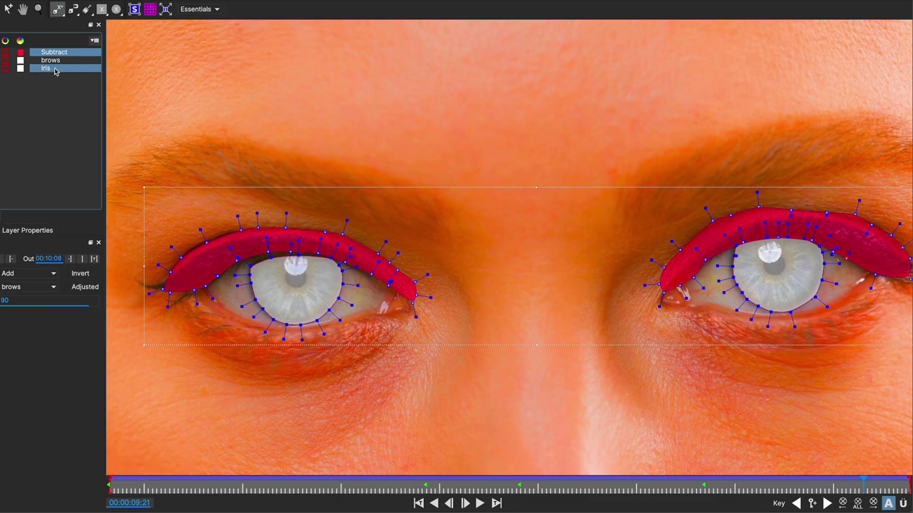
left_click_drag(863, 482, 877, 480)
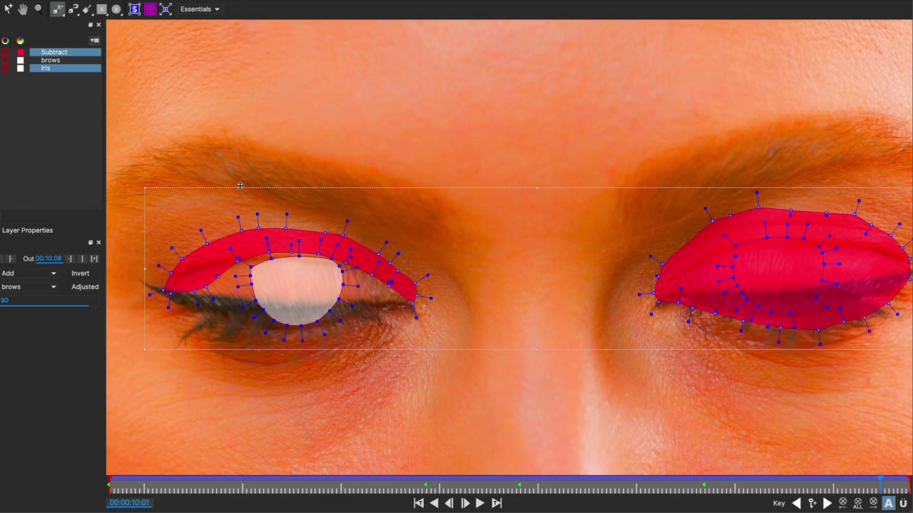
left_click(62, 124)
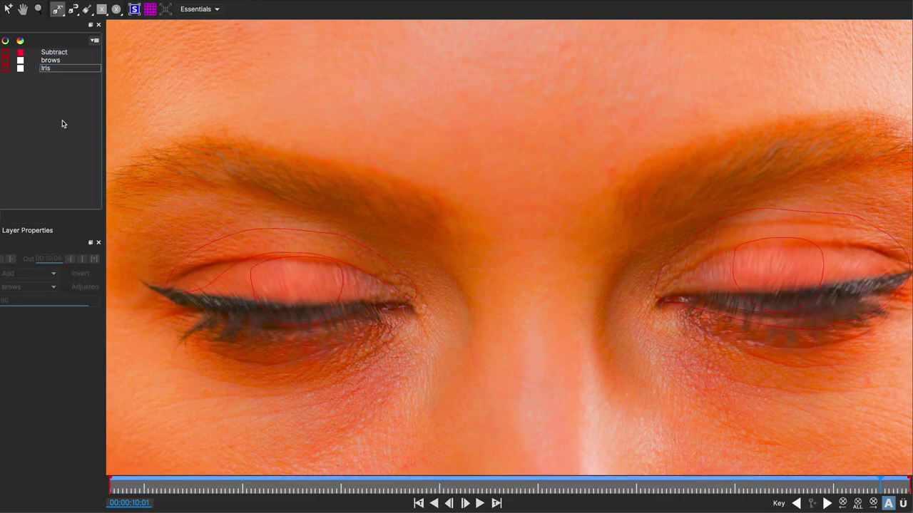
left_click(62, 56)
left_click(855, 486)
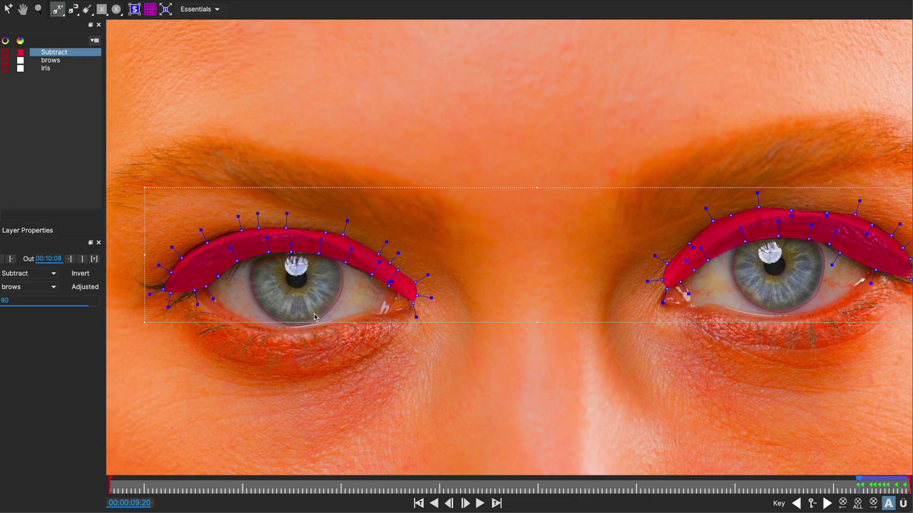
key("space")
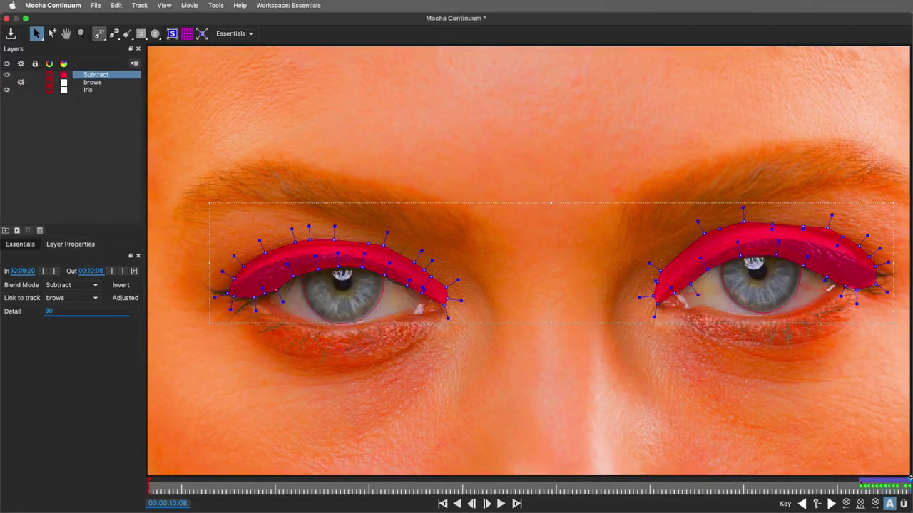
Step: Save and close Mocha, then play the eyes clip in Final Cut Pro
left_click(6, 17)
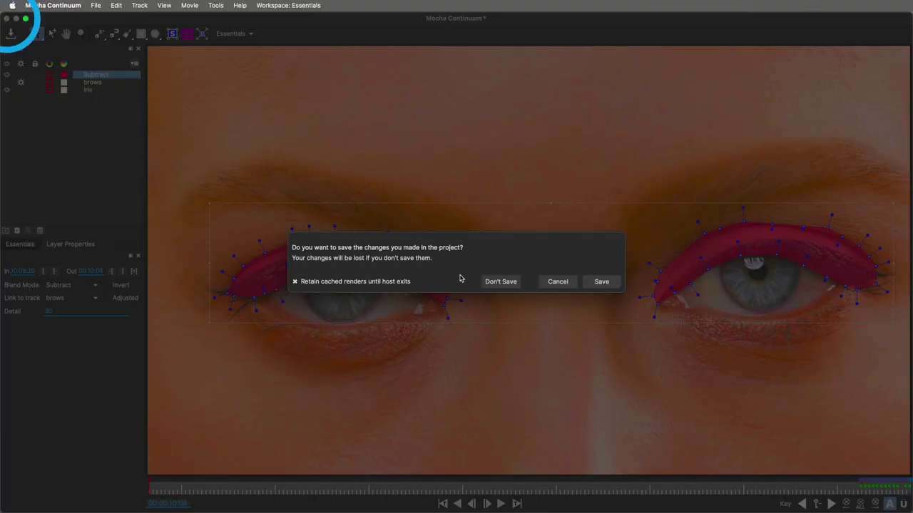
left_click(600, 281)
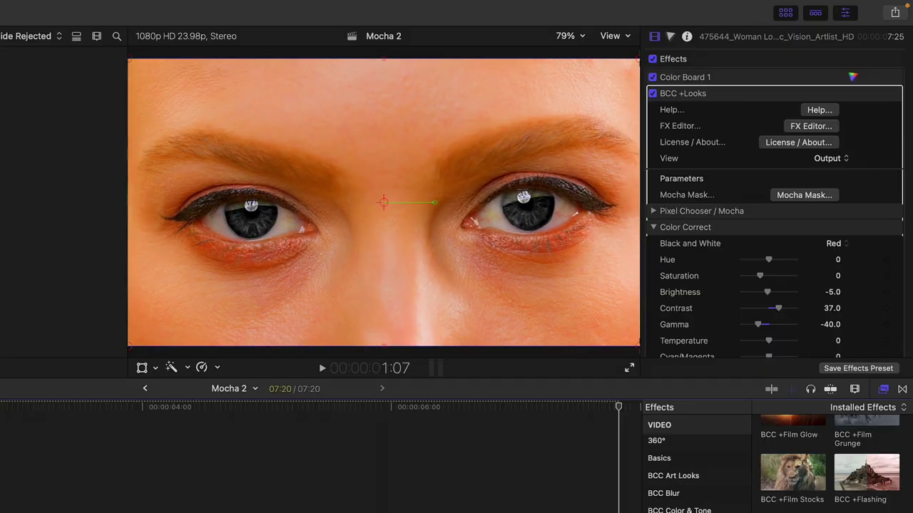
key("space")
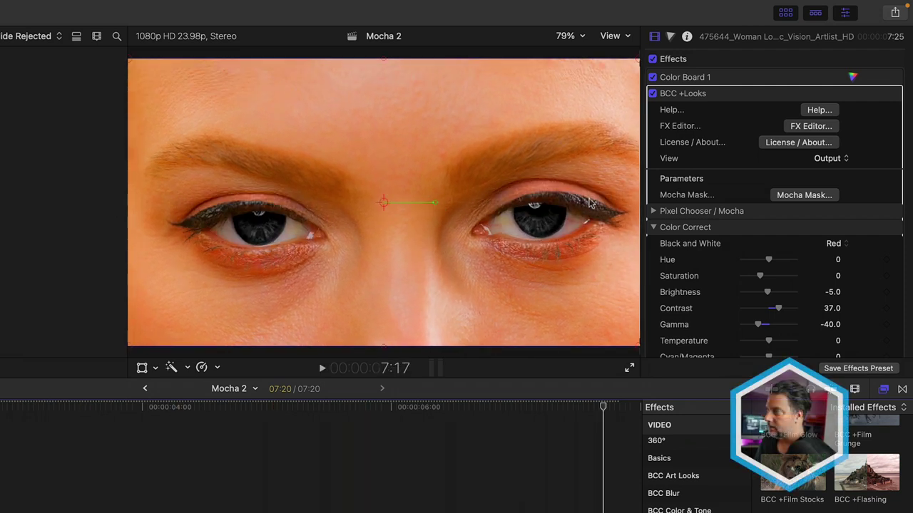
Step: In the Pixel Chooser / Mocha mask options, enable Invert Mask and set Mask Feather to 6
left_click(654, 212)
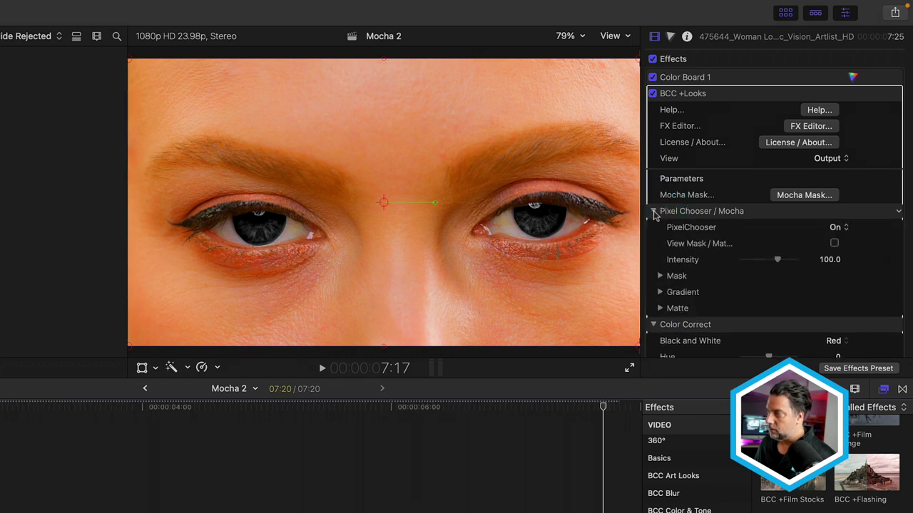
left_click(660, 276)
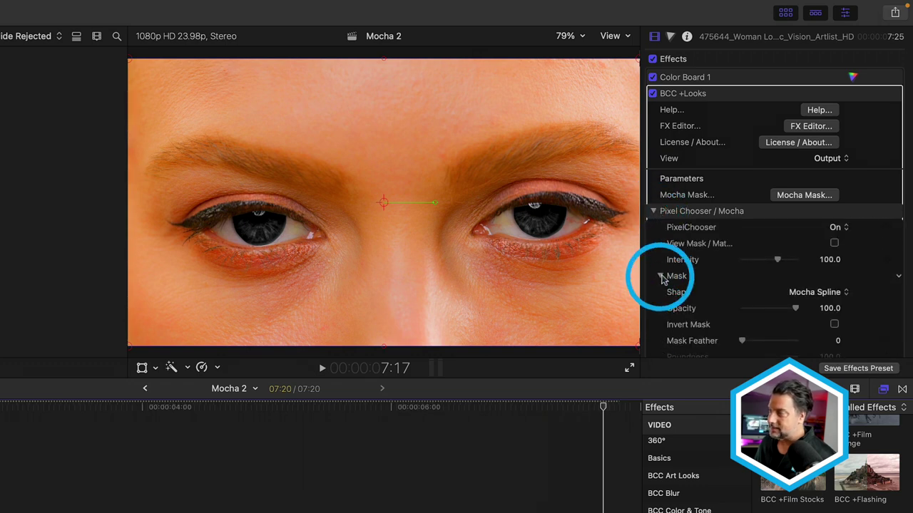
left_click(834, 325)
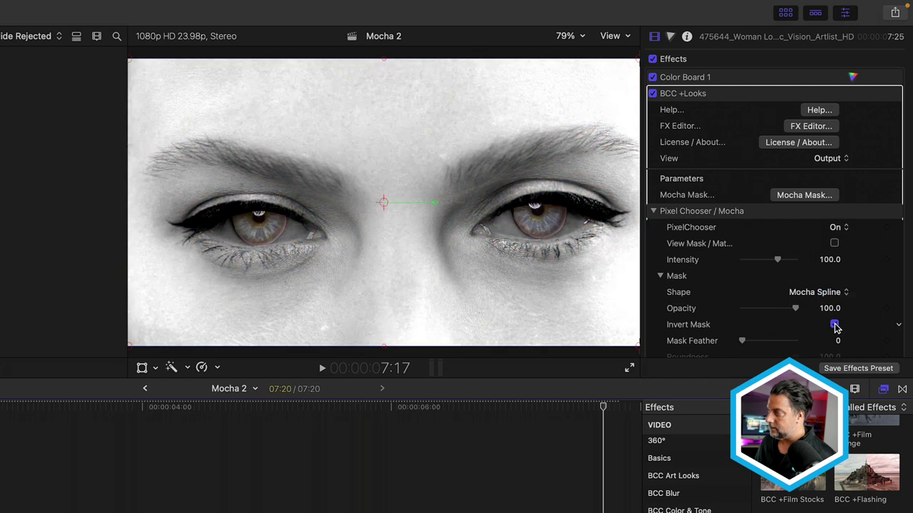
left_click(838, 341)
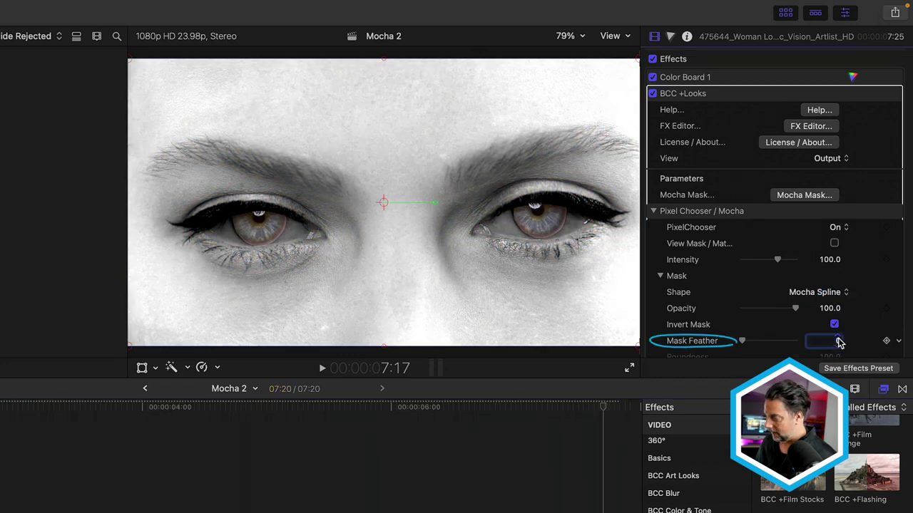
type("6")
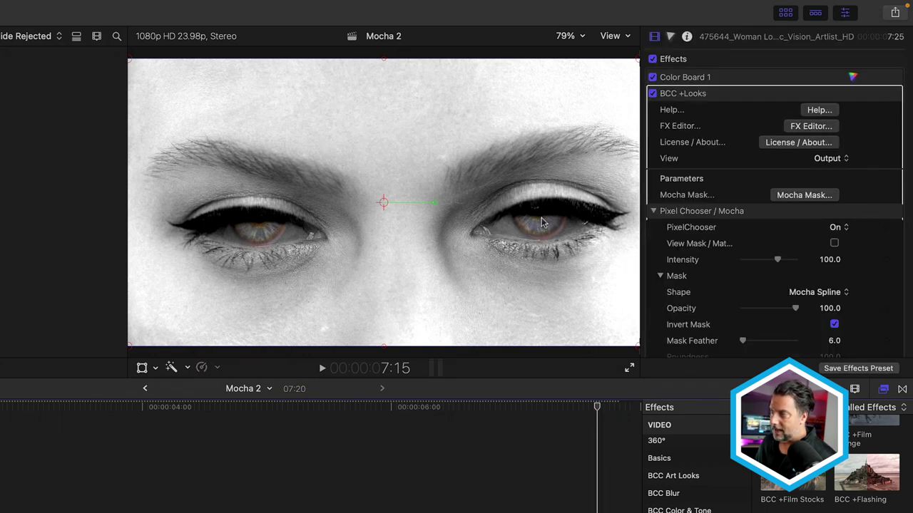
Step: Reopen the Mocha mask editor and select the Subtract Matte layer to show its spline points
left_click(796, 198)
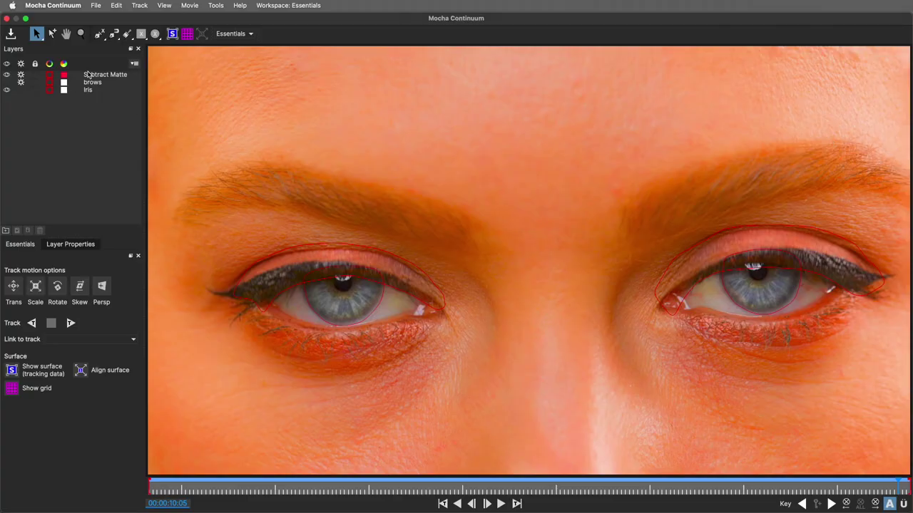
left_click(99, 77)
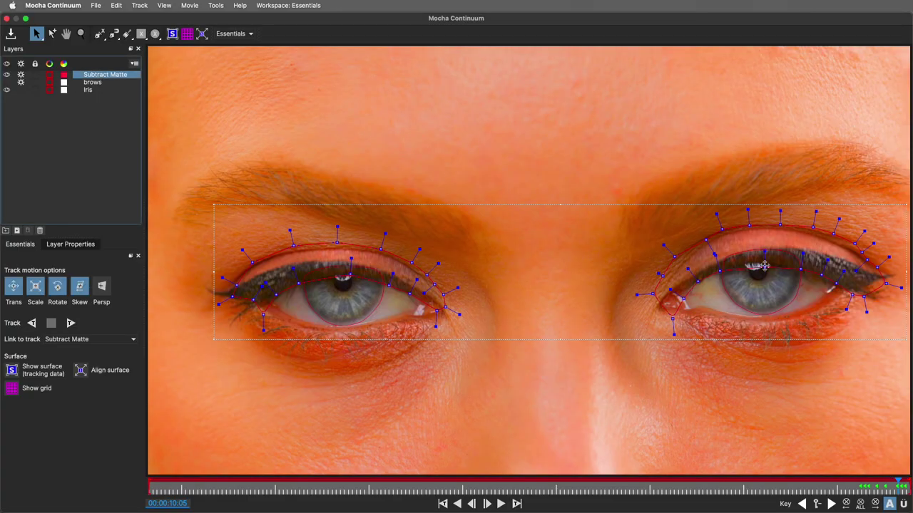